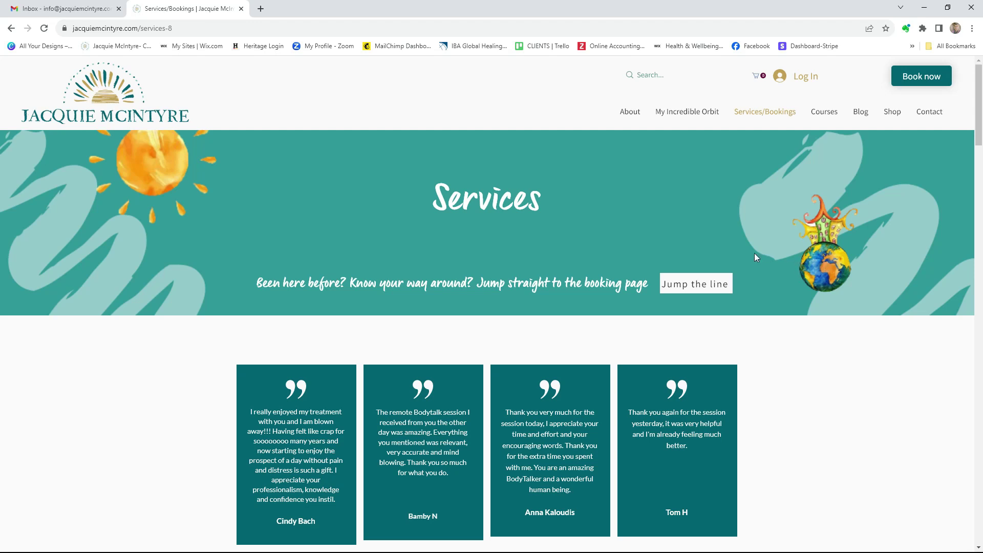
Open the online booking page and show the Mentoring BodyTalk Members consultations ($150 and $130)
click(680, 285)
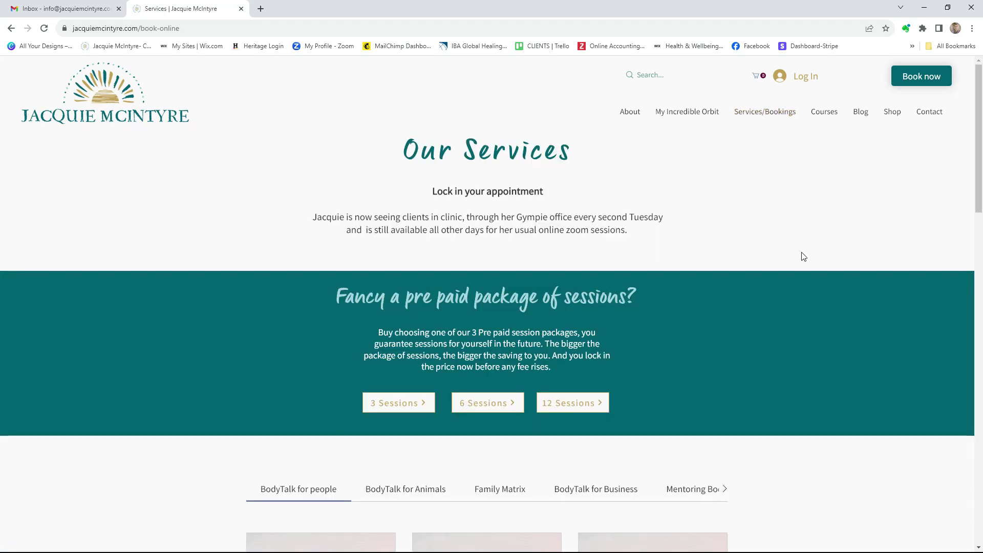
scroll(819, 269, down, 4)
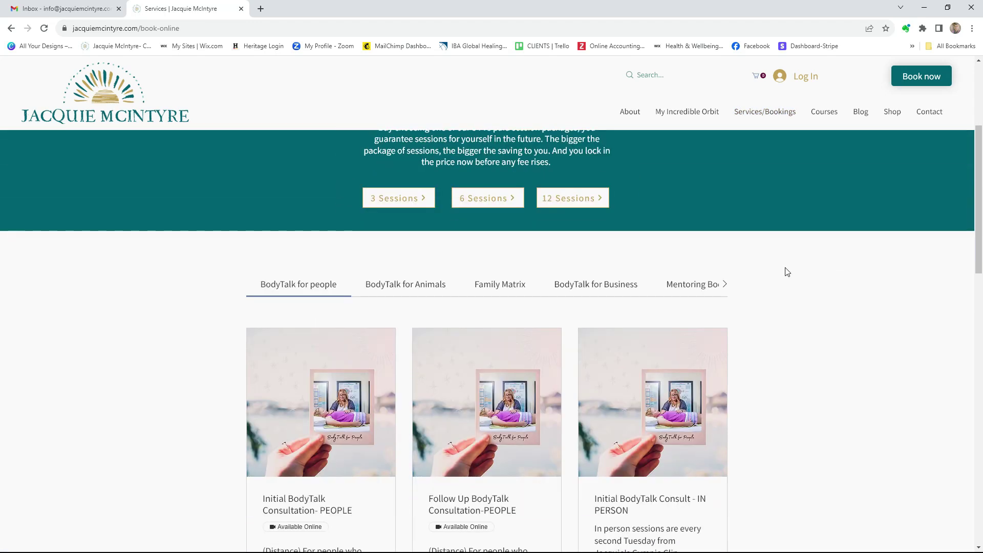
click(724, 285)
click(725, 286)
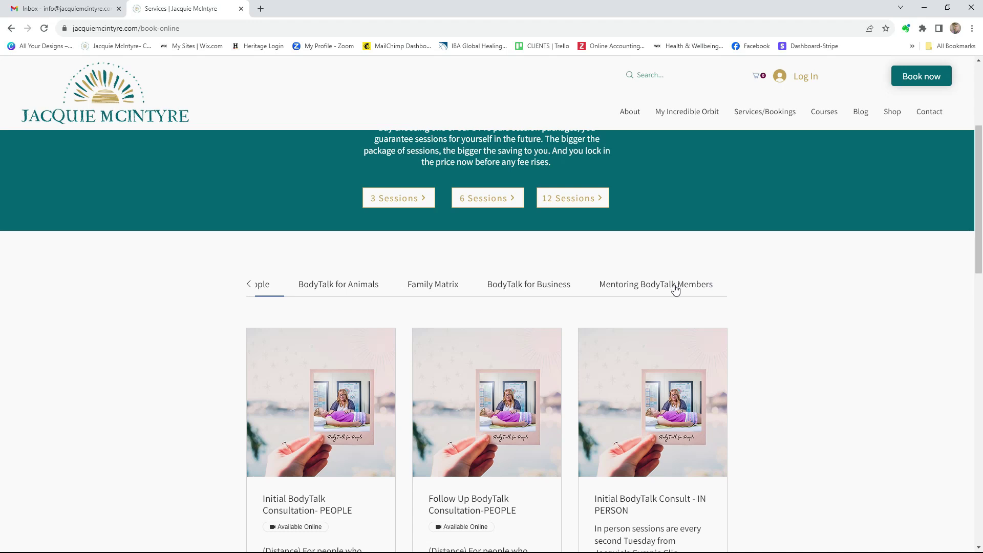
click(675, 287)
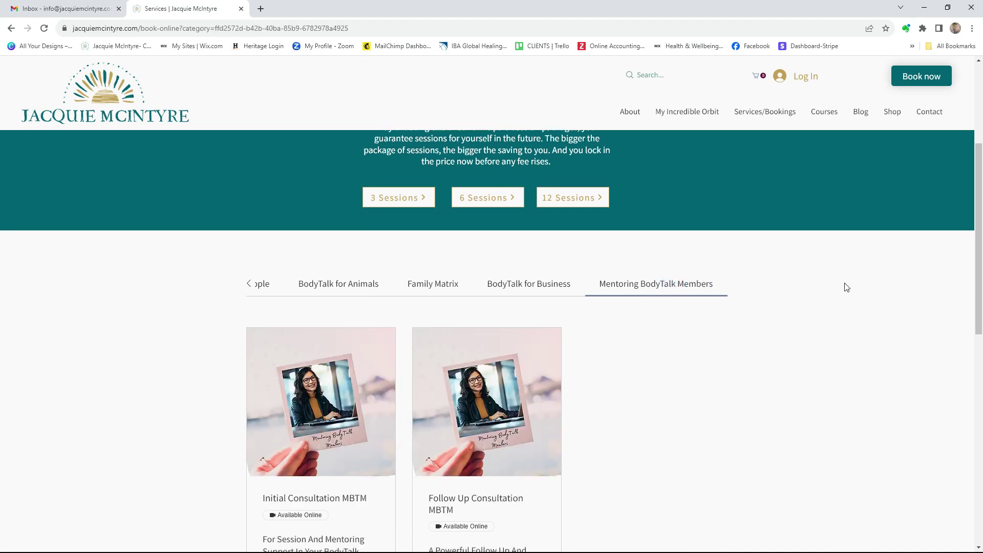
scroll(845, 285, down, 2)
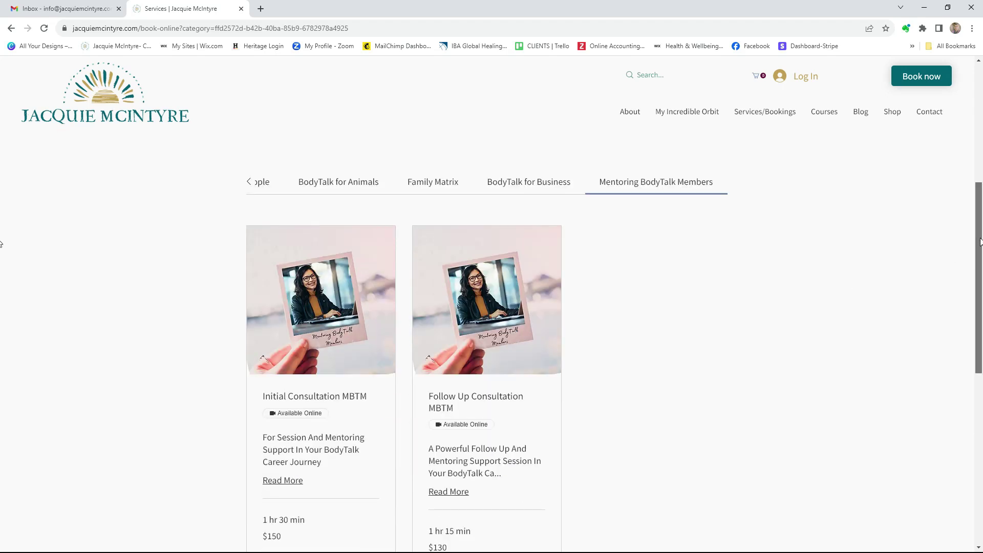
scroll(976, 253, down, 1)
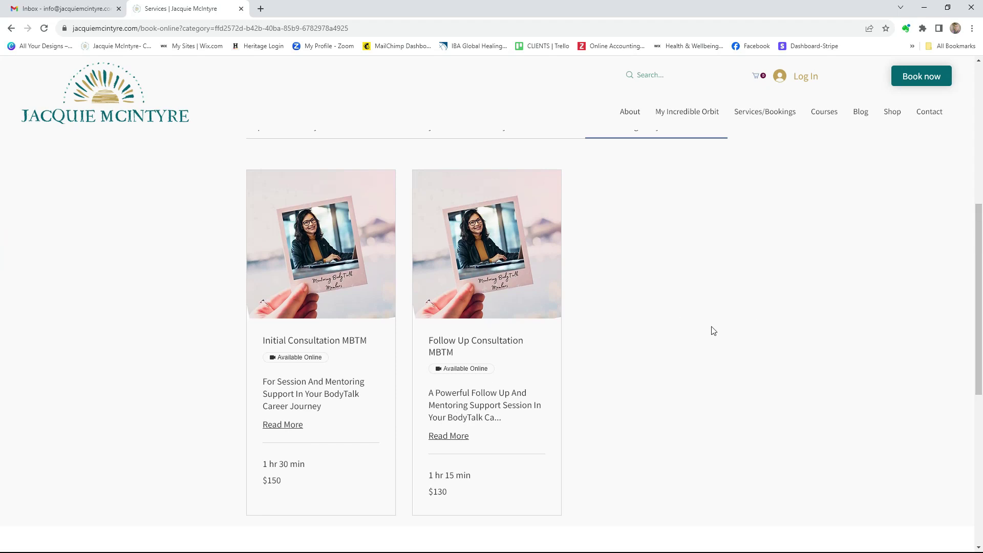
Pick the 9:00 am slot on 28 September 2023 for Initial Consultation MBTM and continue
click(357, 348)
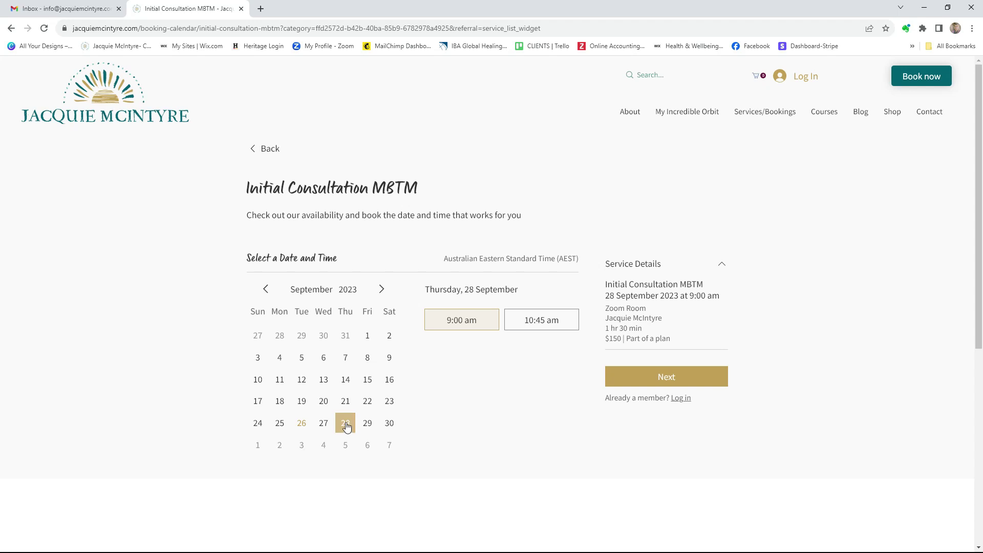
click(470, 320)
click(689, 377)
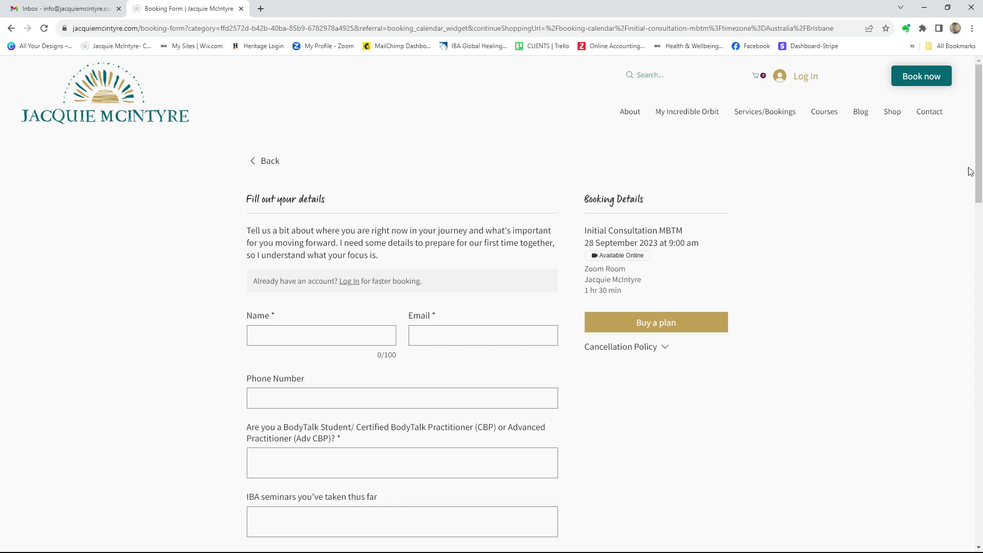
drag(978, 169, 978, 185)
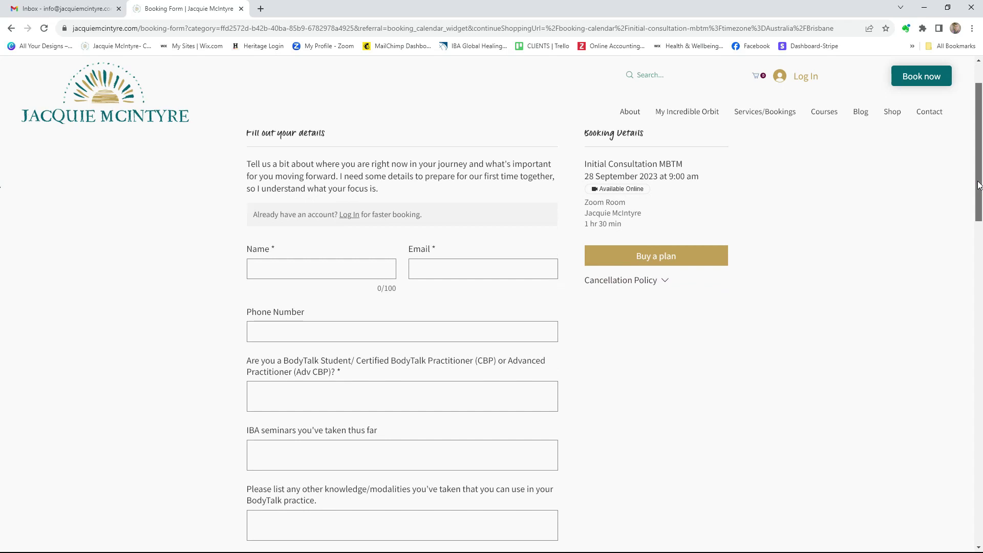
drag(978, 185, 980, 251)
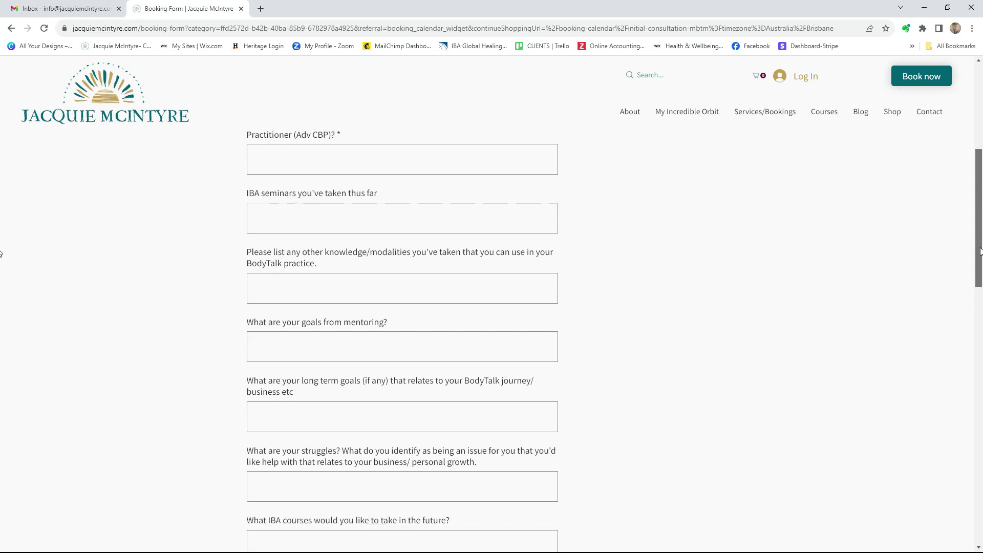
drag(981, 252, 980, 420)
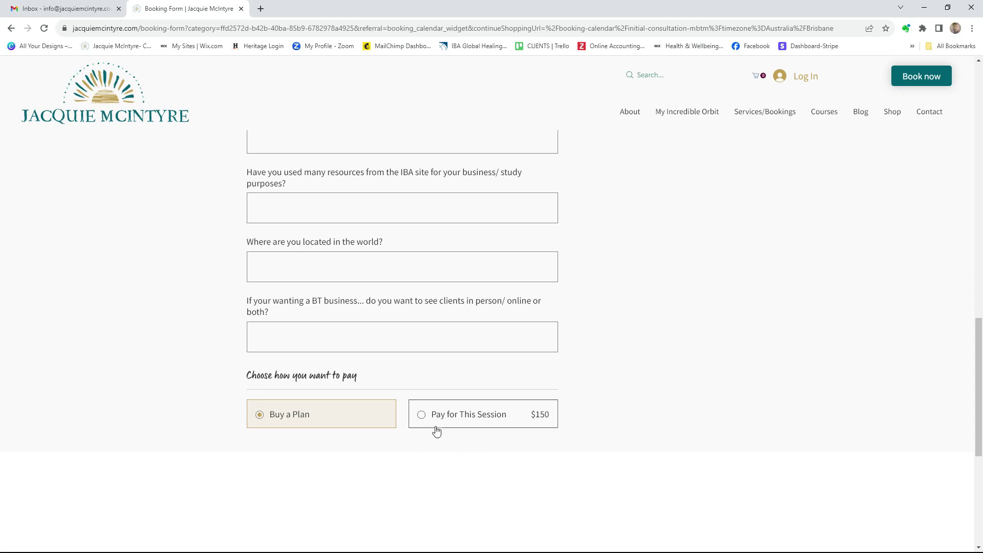
click(421, 415)
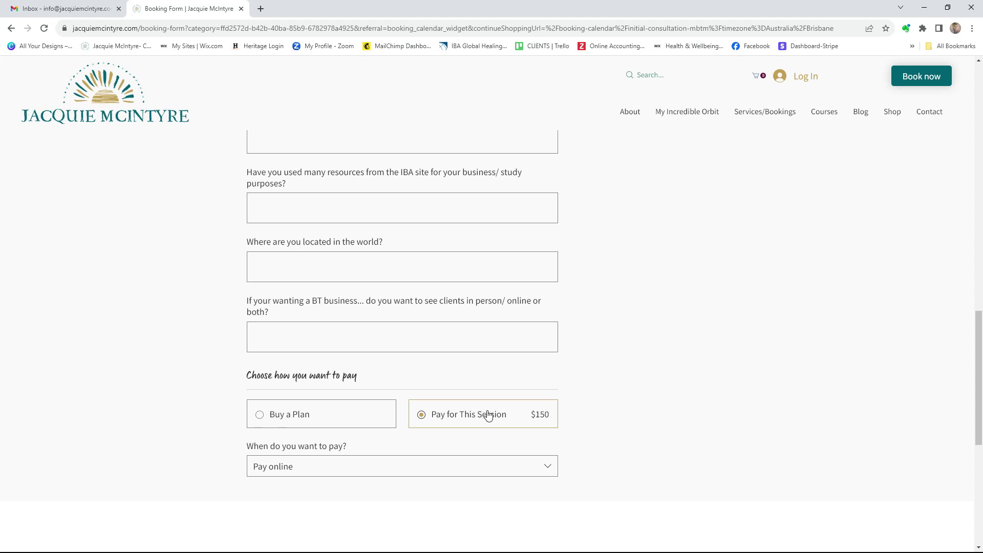
scroll(738, 317, down, 2)
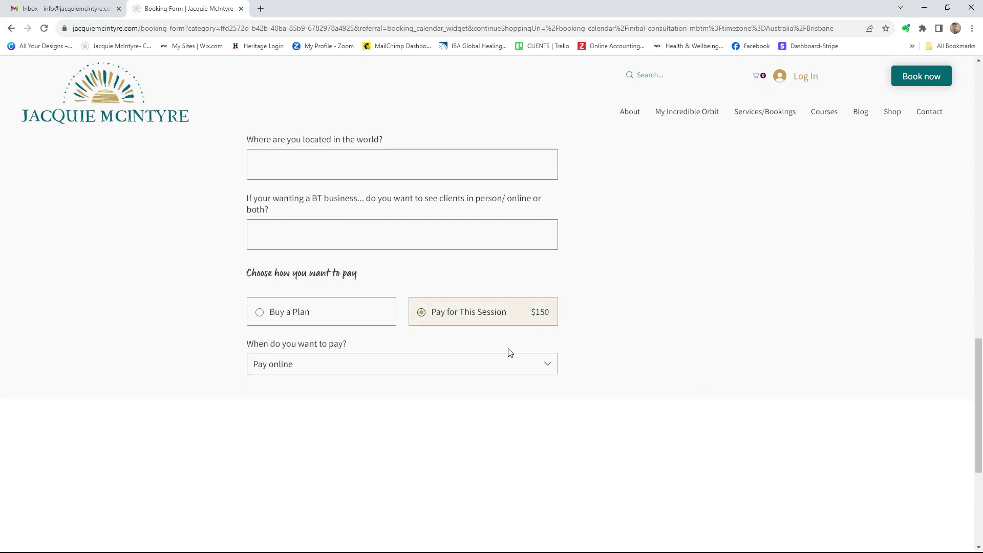
click(554, 366)
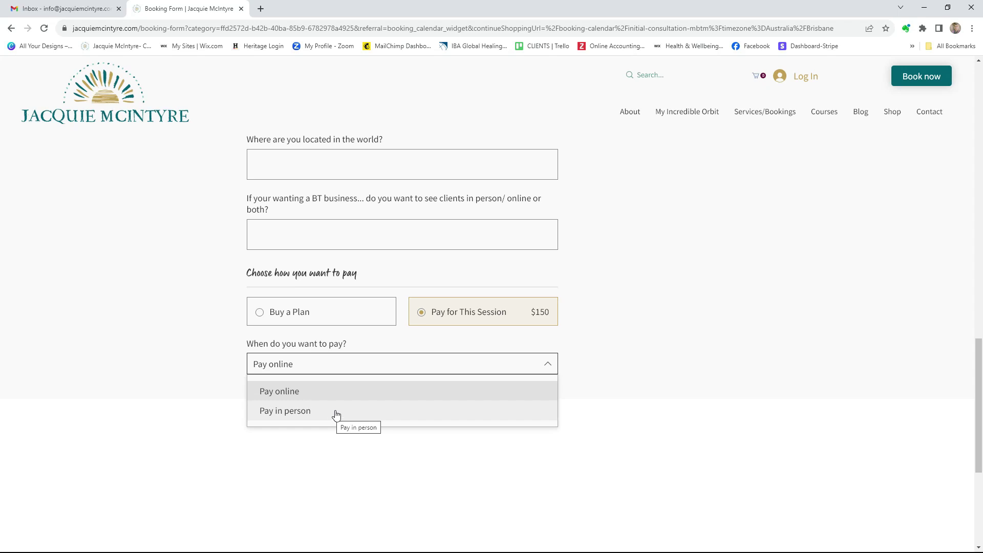
click(659, 277)
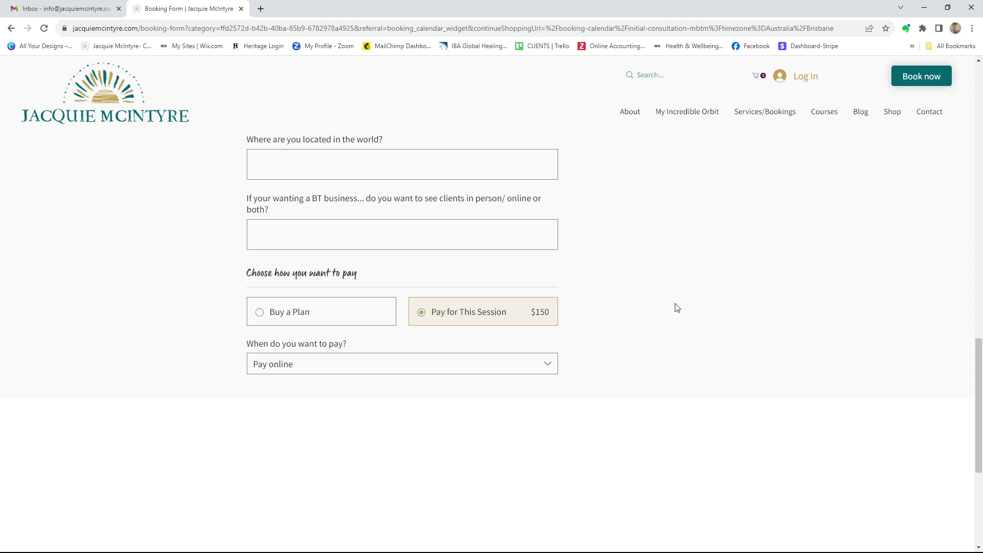
click(287, 317)
click(286, 317)
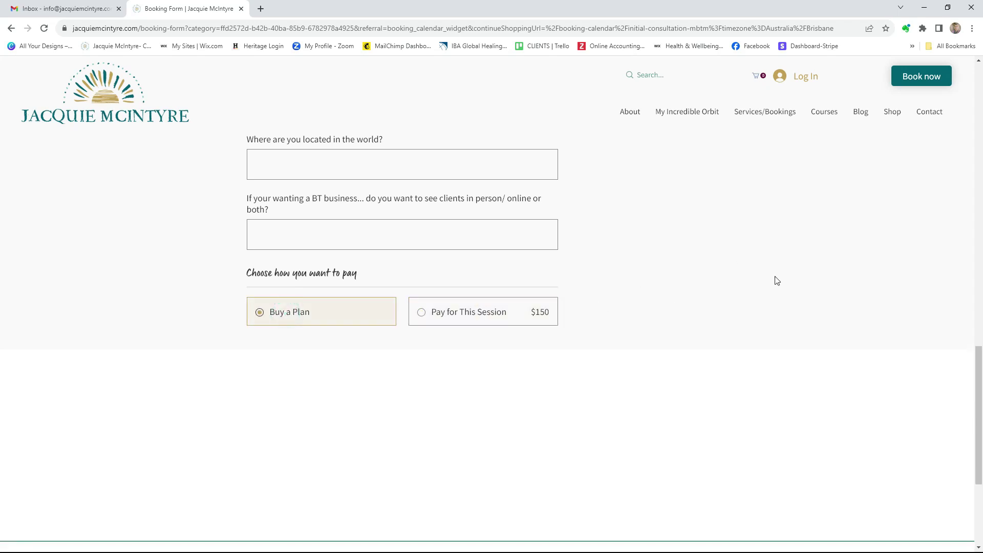
scroll(777, 280, up, 8)
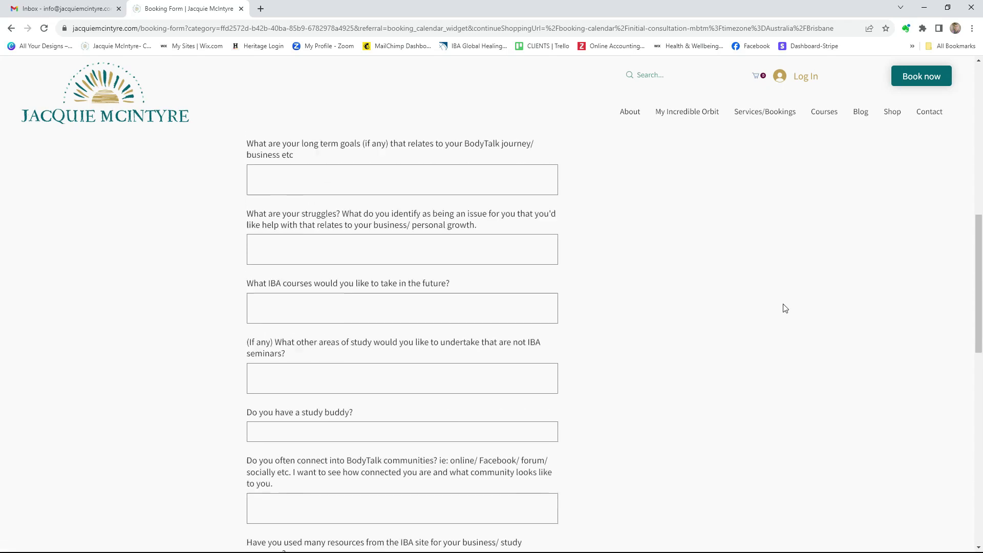
scroll(783, 306, up, 10)
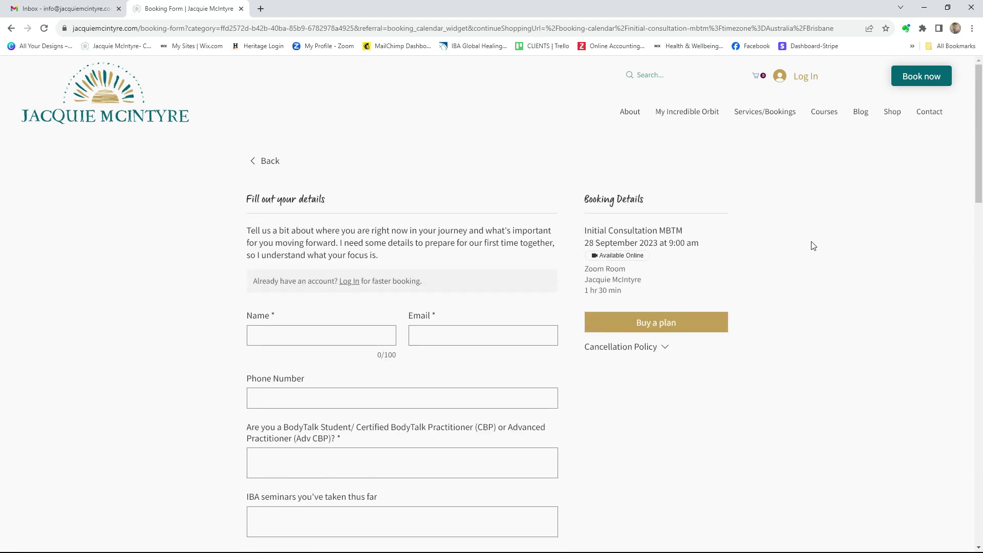
Enter the booker's name and e-mail address, filling in the saved contact details
click(289, 333)
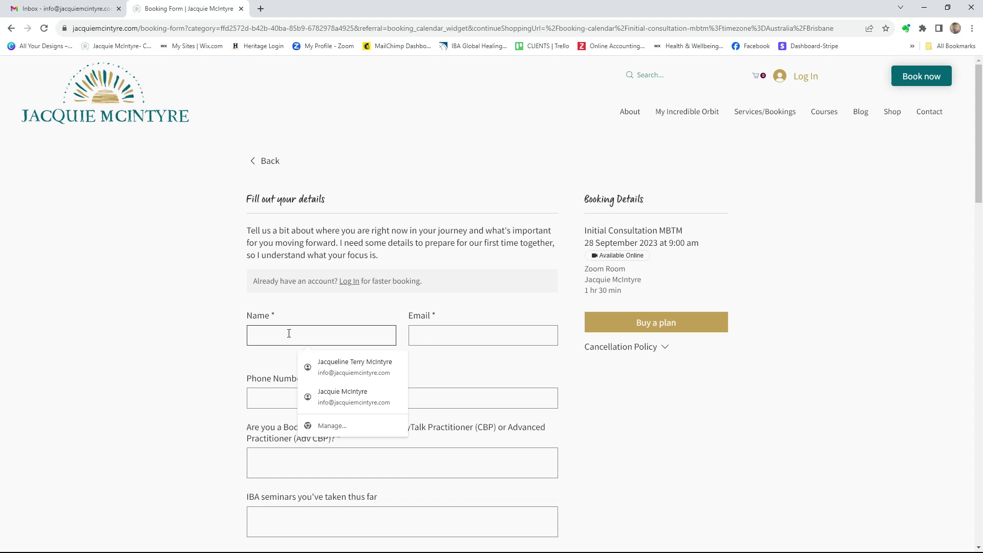
text(JAC)
key(Tab)
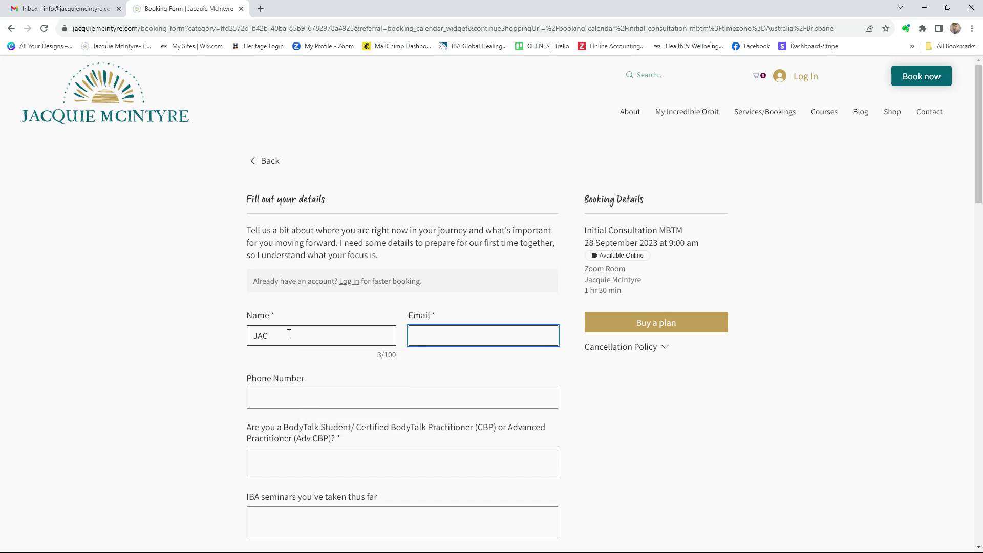
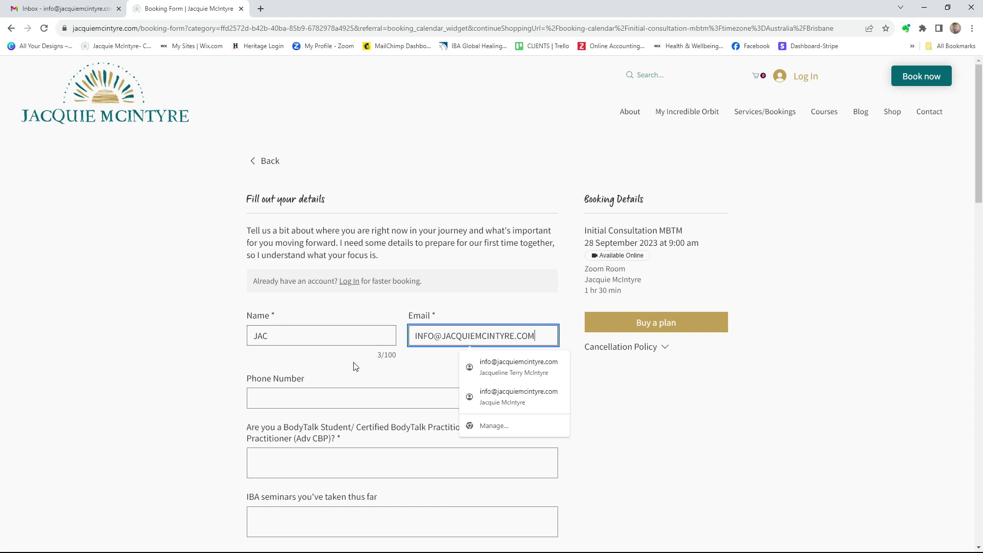
click(515, 376)
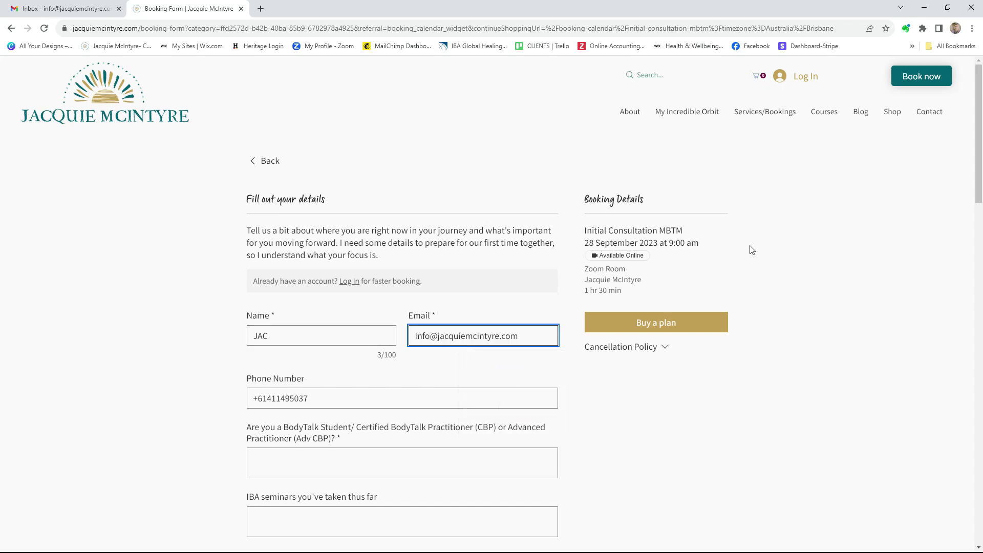
scroll(752, 279, down, 1)
scroll(757, 281, down, 2)
Answer CBP for the BodyTalk Student level and Most for IBA seminars attended
click(330, 308)
text(CBP)
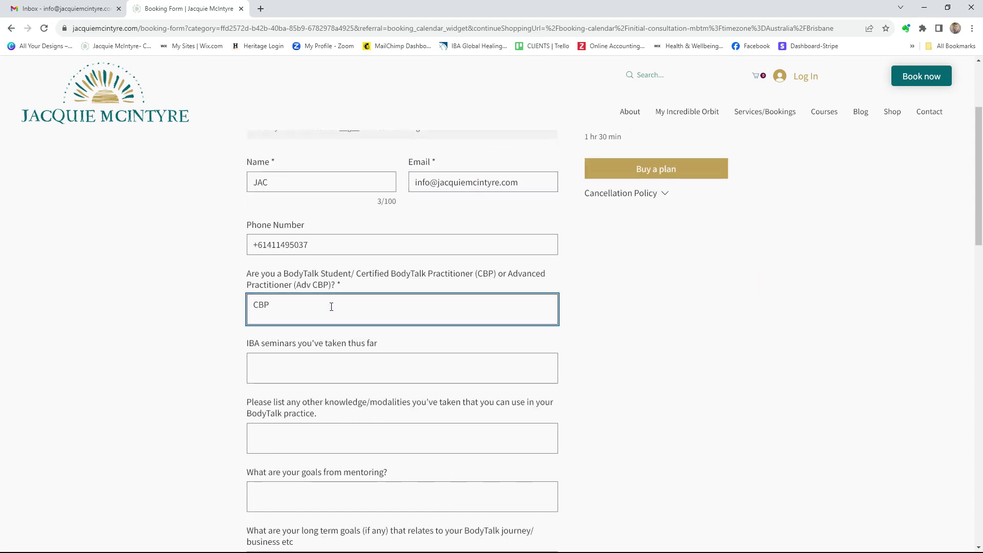
click(326, 359)
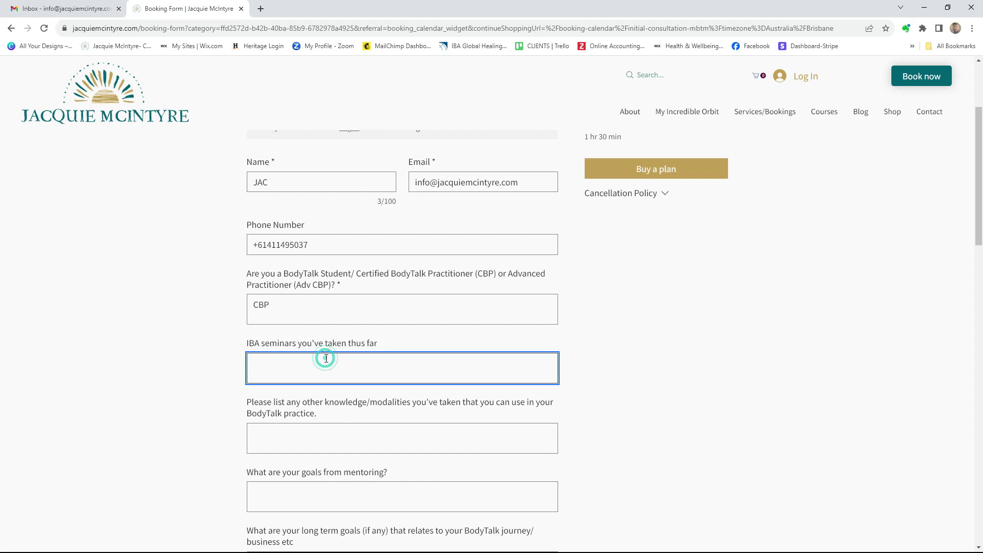
text(Most)
scroll(649, 355, down, 4)
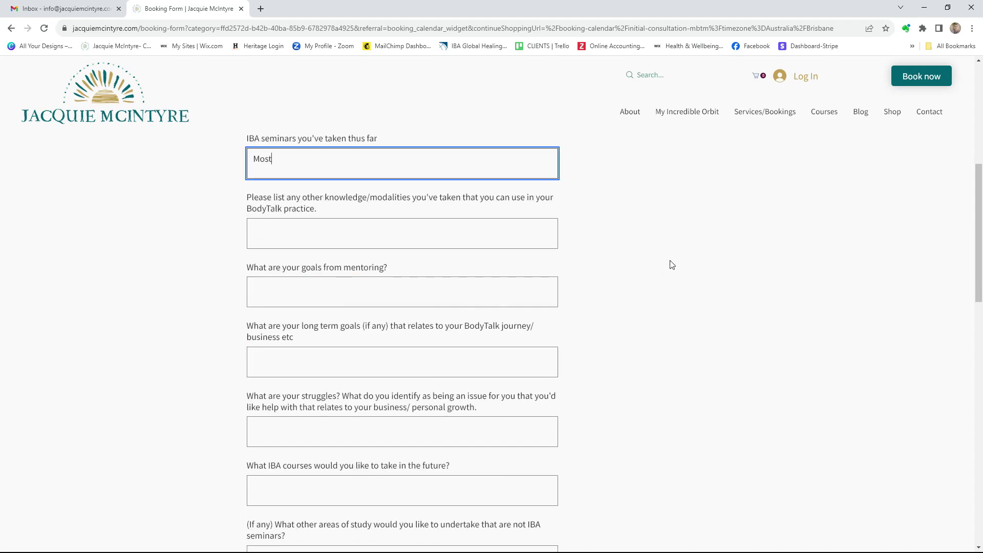
Answer NA for the other modalities, mentoring goals, long-term goals and struggles questions
click(355, 242)
text(NA)
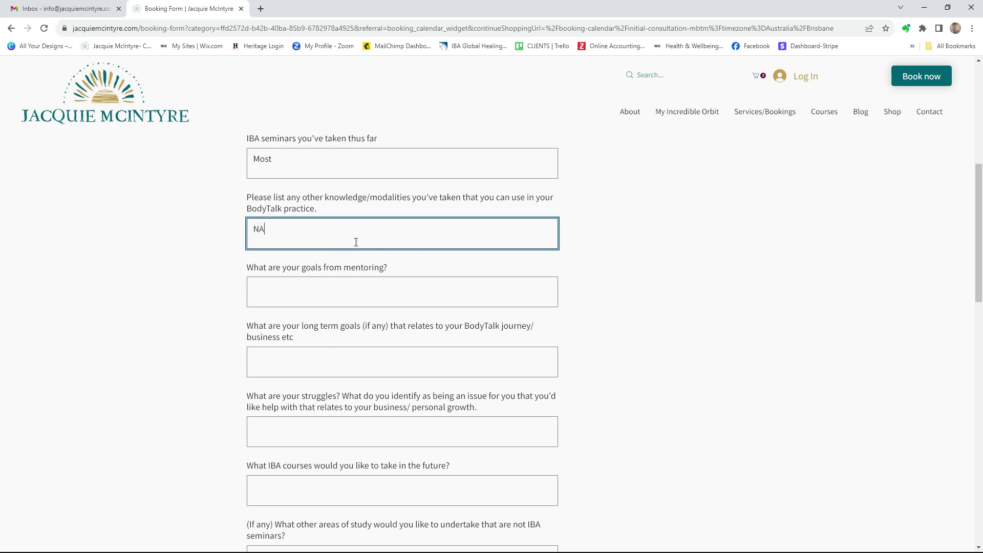
click(354, 288)
text(NA)
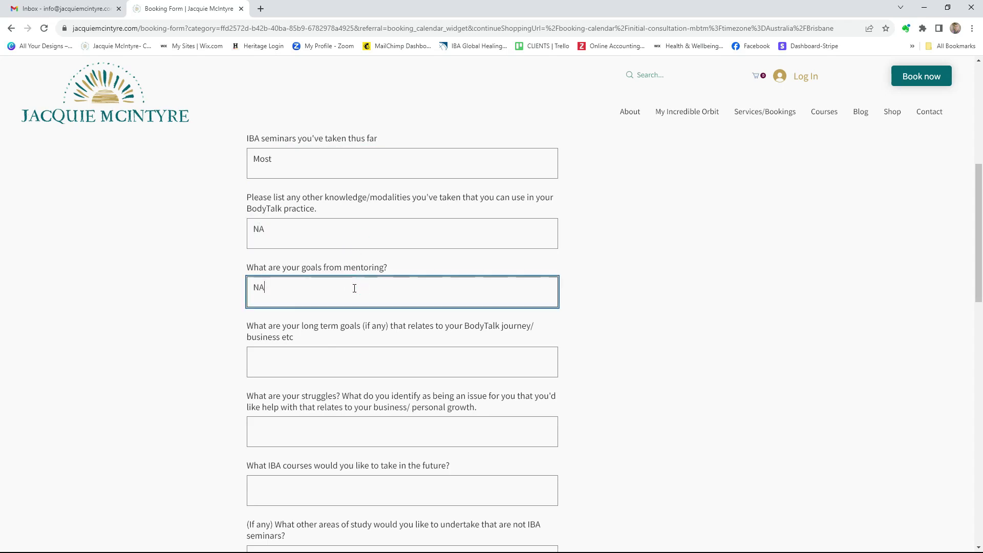
click(283, 362)
text(NA)
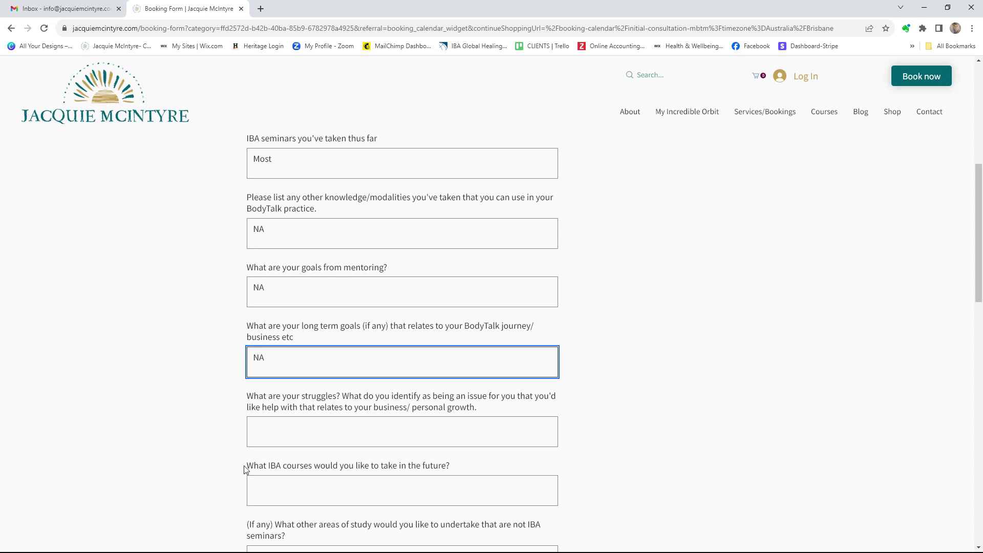
click(312, 431)
text(NA)
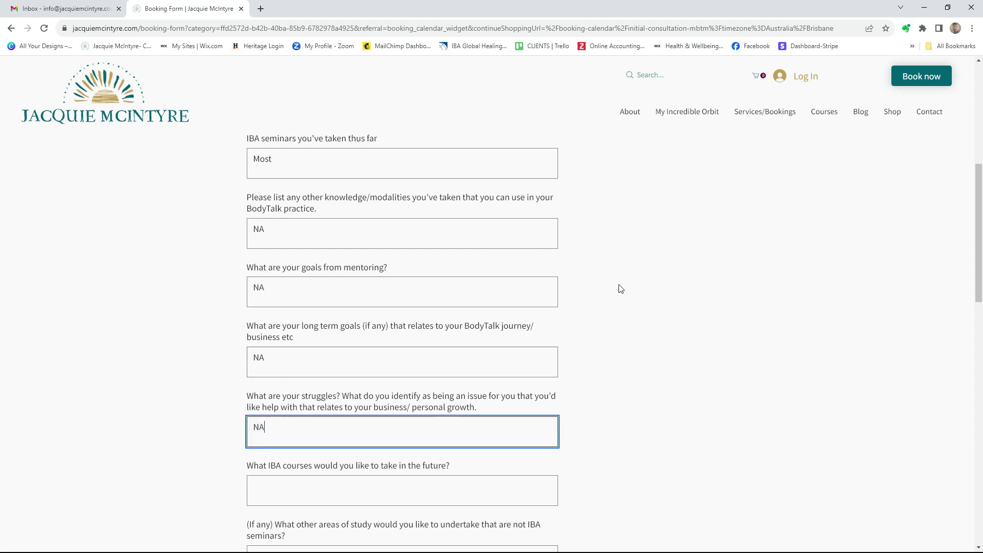
Answer NA for future IBA courses, other study areas, study buddy, BodyTalk communities and IBA resources
scroll(604, 296, down, 2)
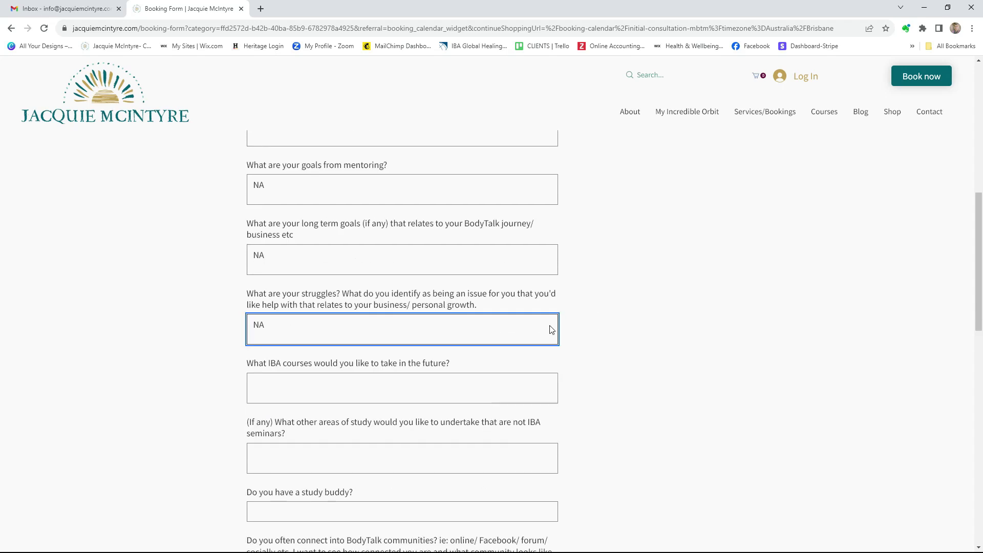
click(292, 378)
text(NA)
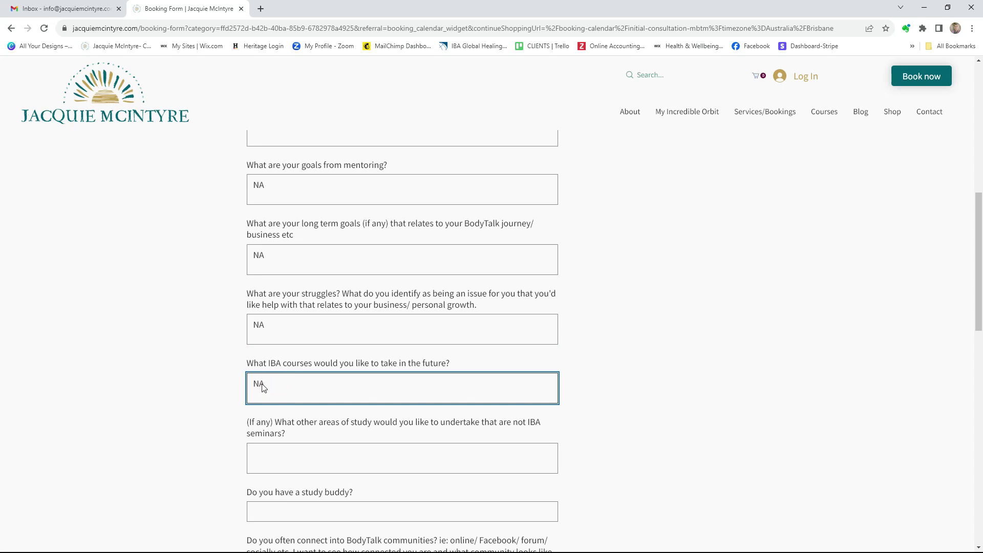
scroll(648, 332, down, 2)
click(327, 357)
text(NA)
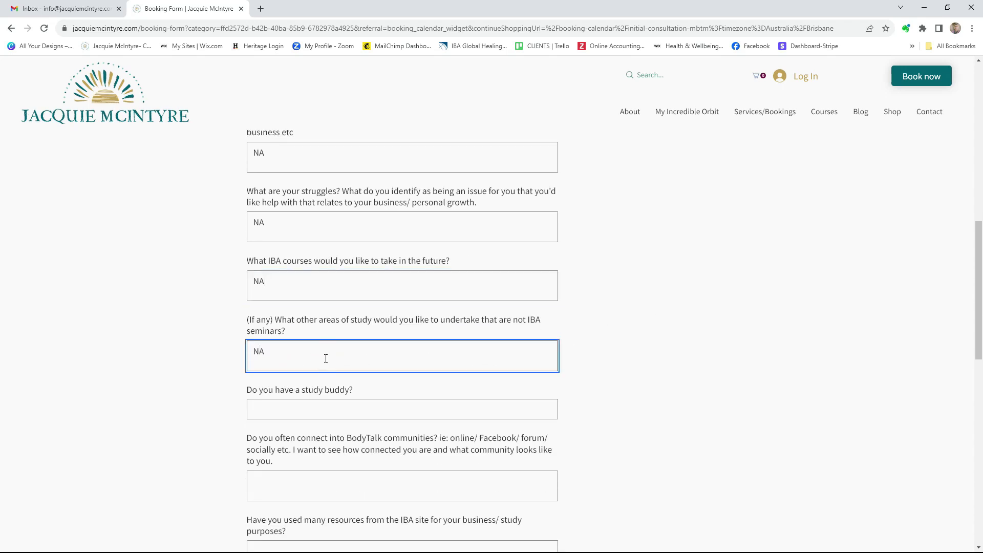
click(301, 410)
text(NA)
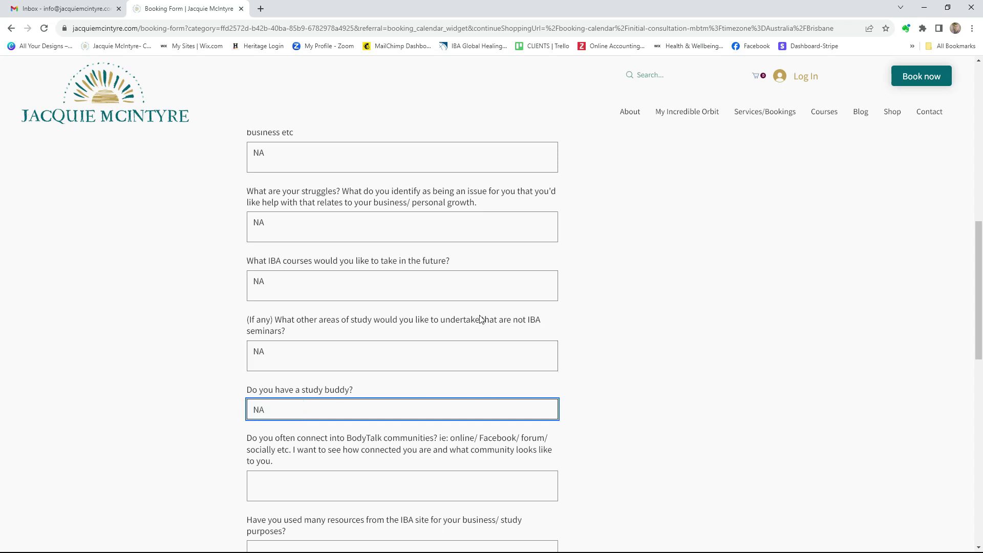
scroll(482, 320, down, 3)
click(332, 337)
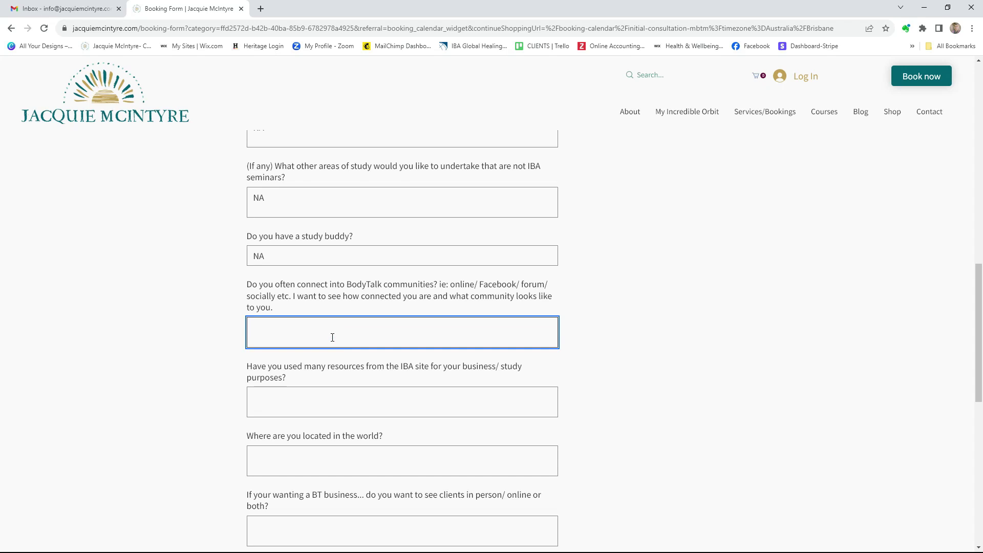
text(NA)
click(317, 393)
text(NA)
Answer NA for location, correcting the lowercase 'na', and enter 'A' for in-person/online clients
scroll(332, 231, down, 4)
click(300, 250)
text(na)
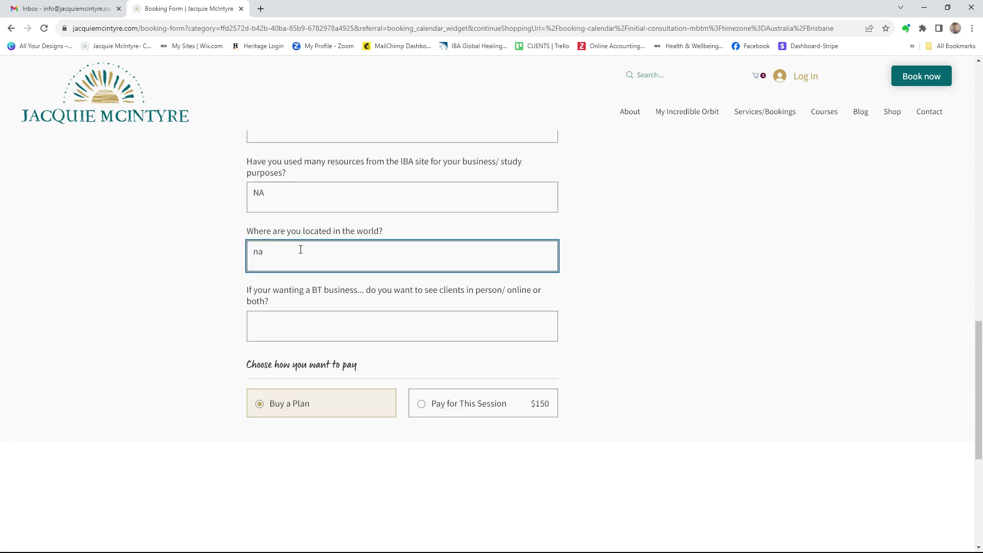
key(BackSpace)
key(BackSpace)
text(NA)
click(270, 321)
text(A)
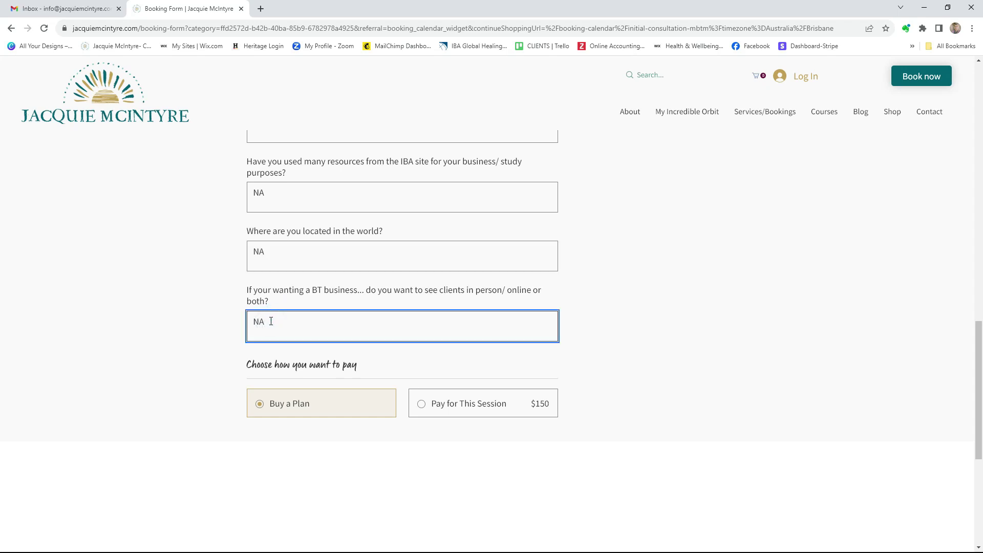
scroll(656, 338, up, 13)
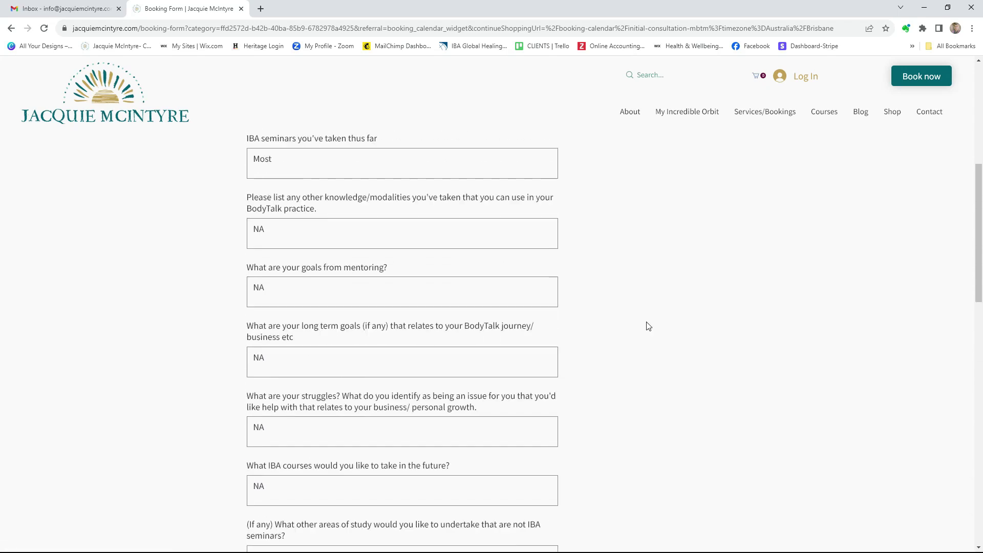
scroll(652, 324, up, 5)
Choose to pay with a plan and review the mentoring packages of 3, 6, 12 and 24 sessions
click(670, 322)
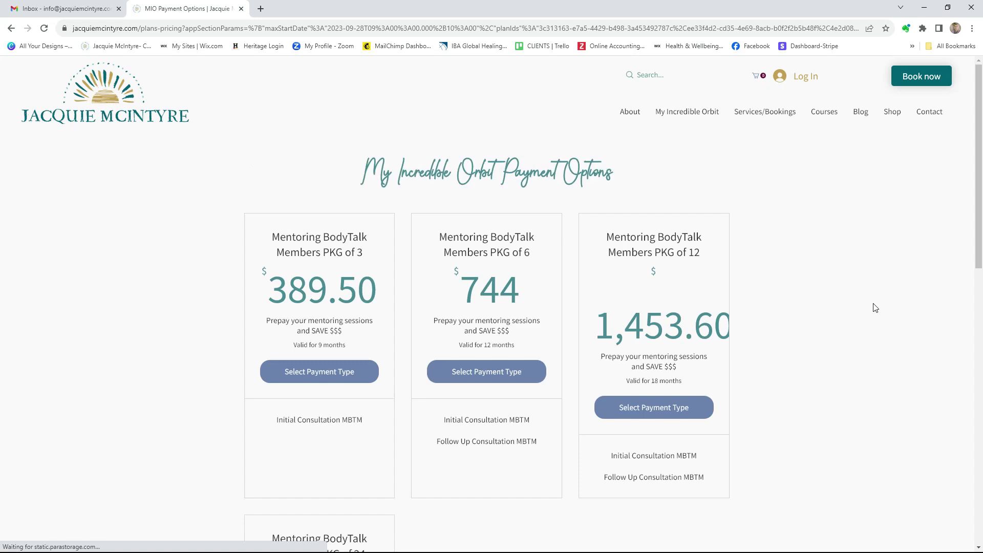
scroll(882, 275, down, 2)
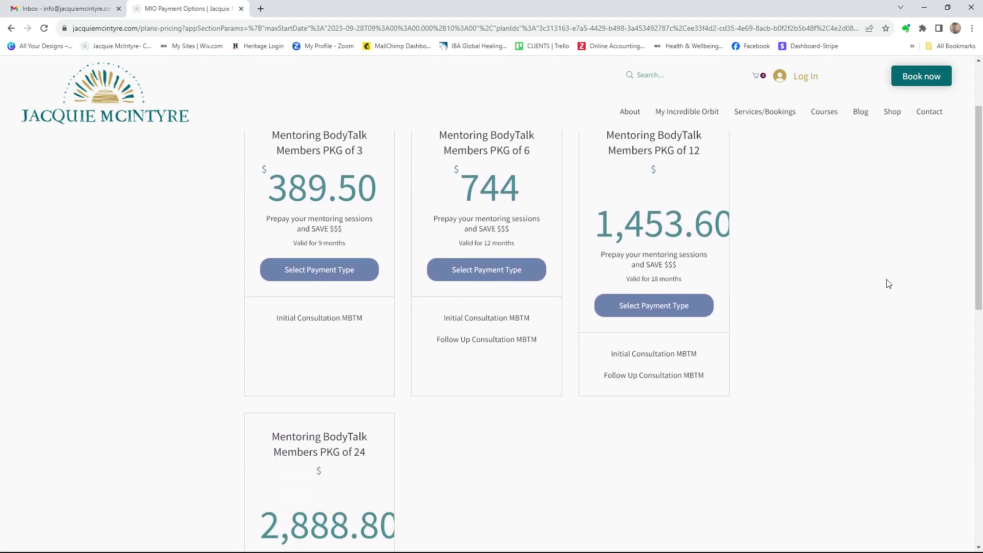
scroll(885, 277, up, 2)
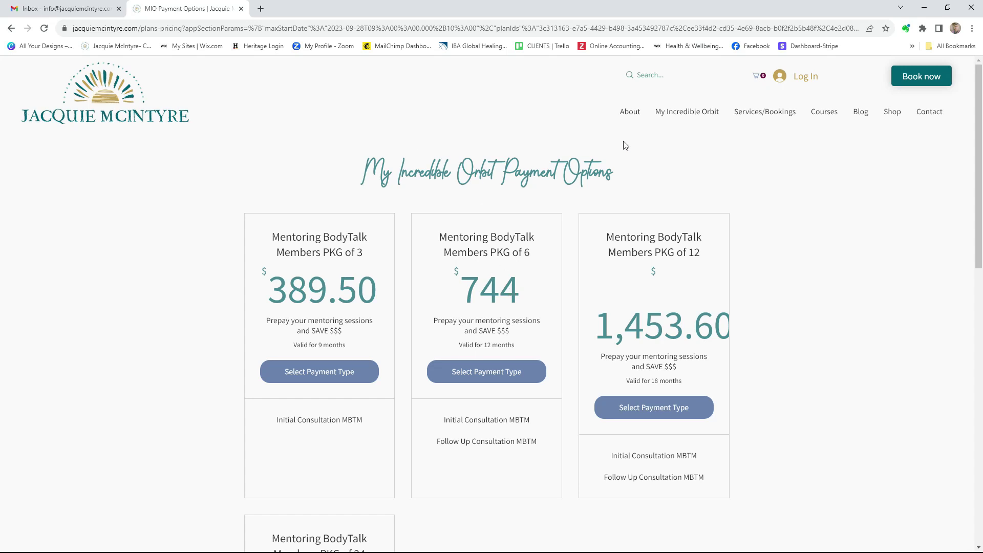
scroll(794, 247, down, 4)
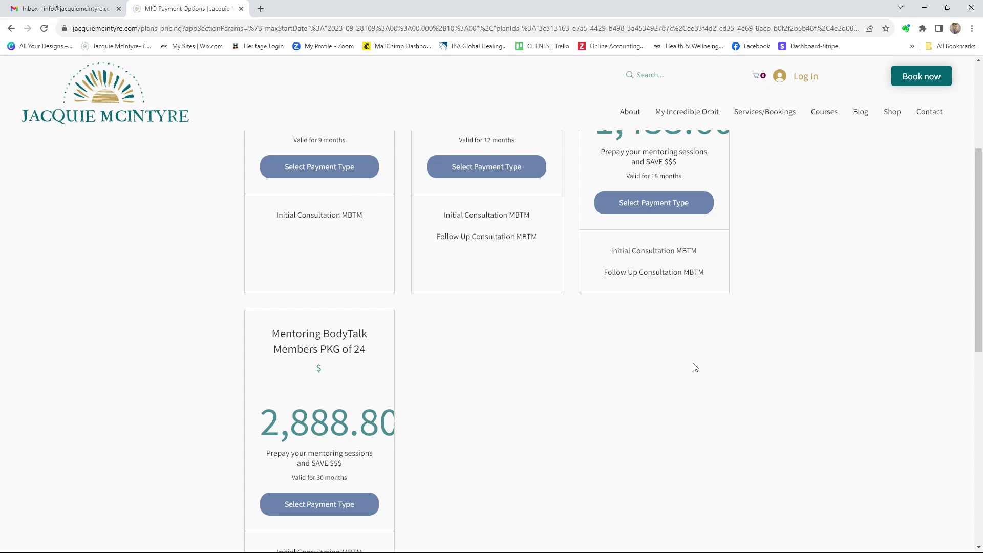
scroll(799, 338, up, 4)
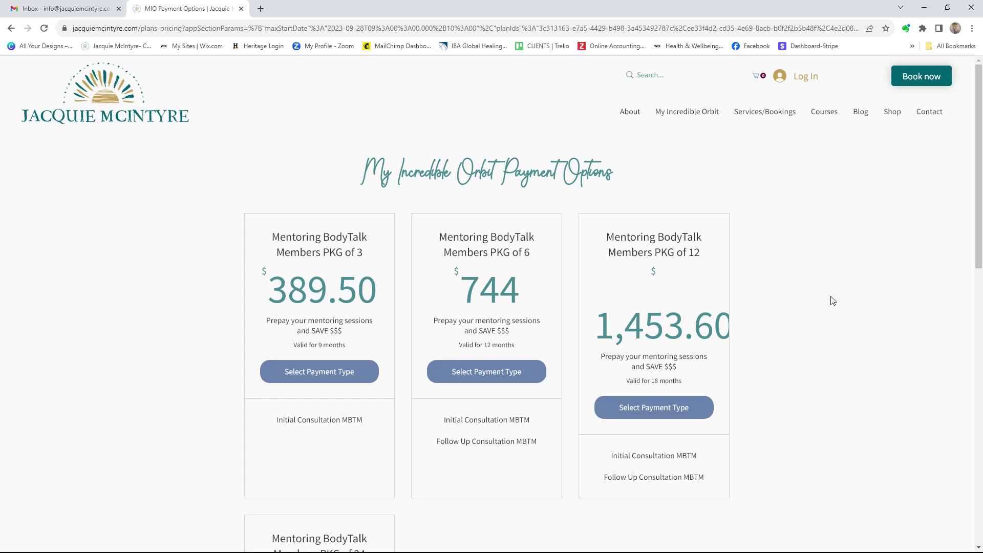
Review the Mentoring BodyTalk Members packages and select a payment type for the PKG of 3 plan
scroll(832, 300, down, 4)
scroll(832, 301, up, 2)
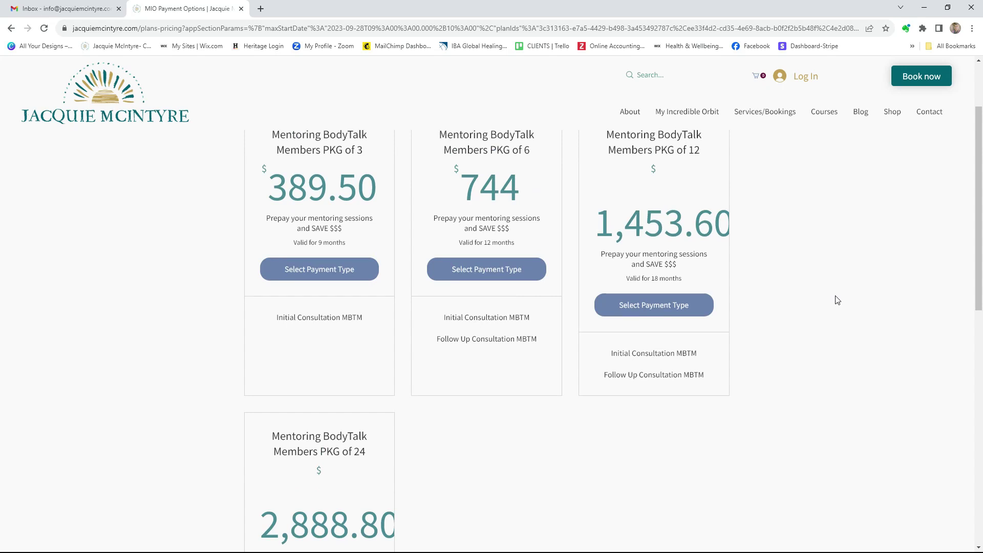
scroll(837, 300, up, 1)
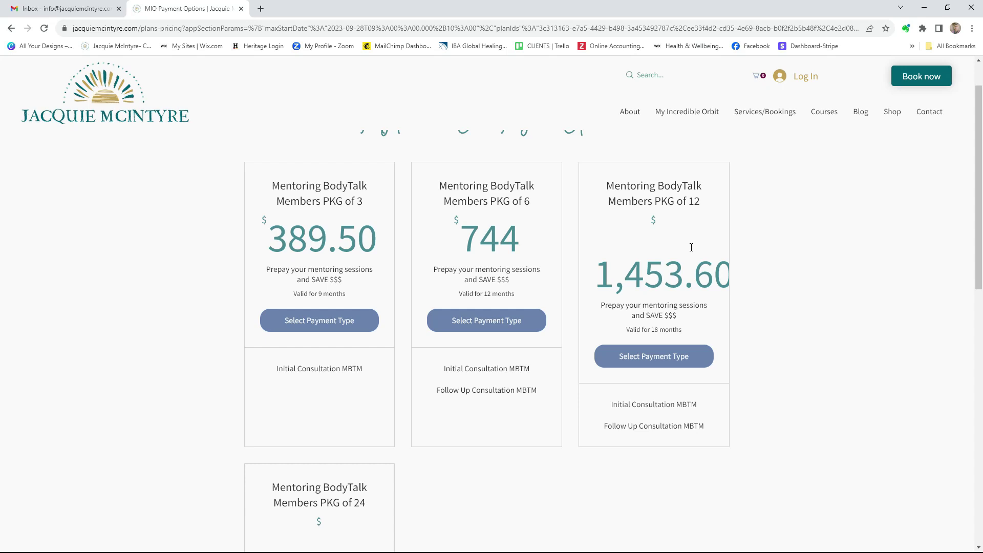
scroll(692, 247, down, 5)
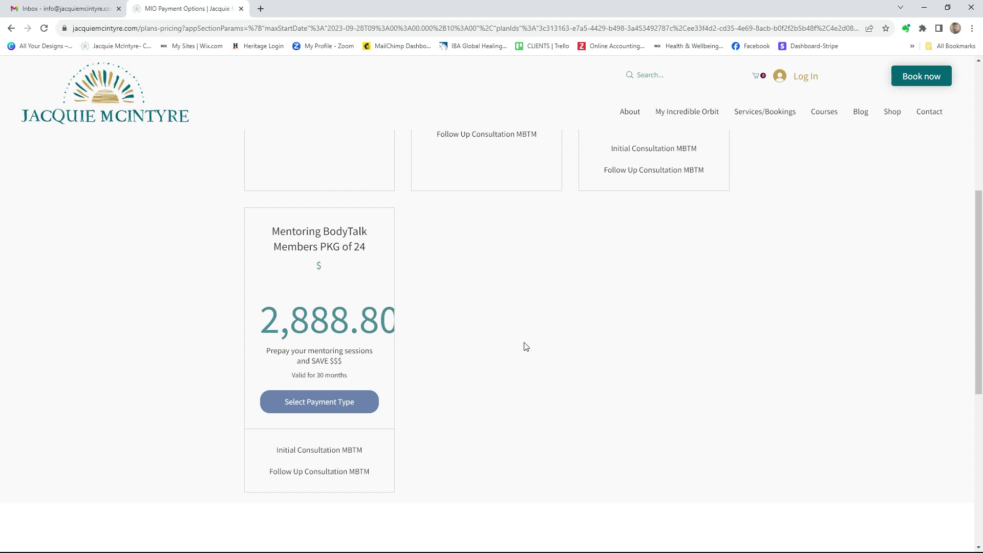
scroll(773, 308, up, 2)
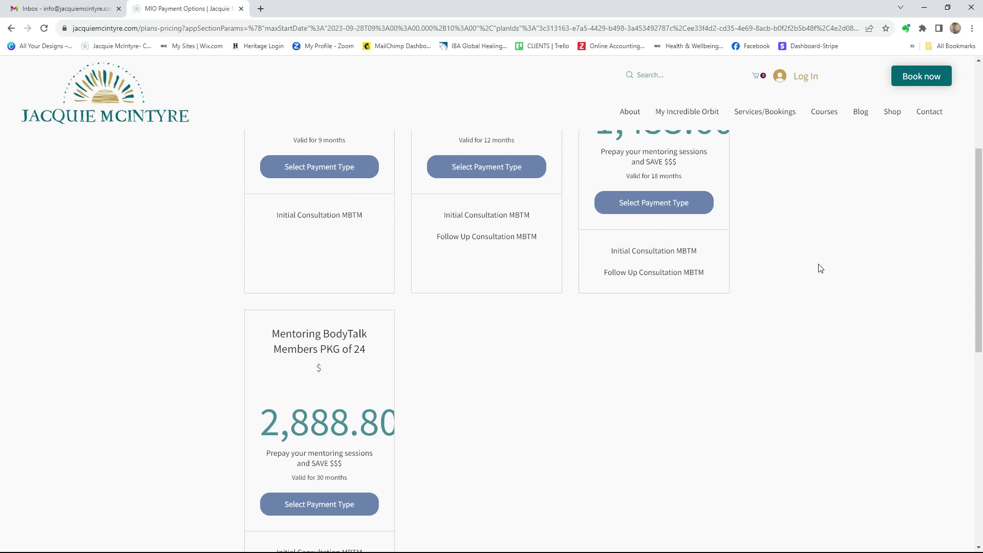
scroll(799, 258, up, 4)
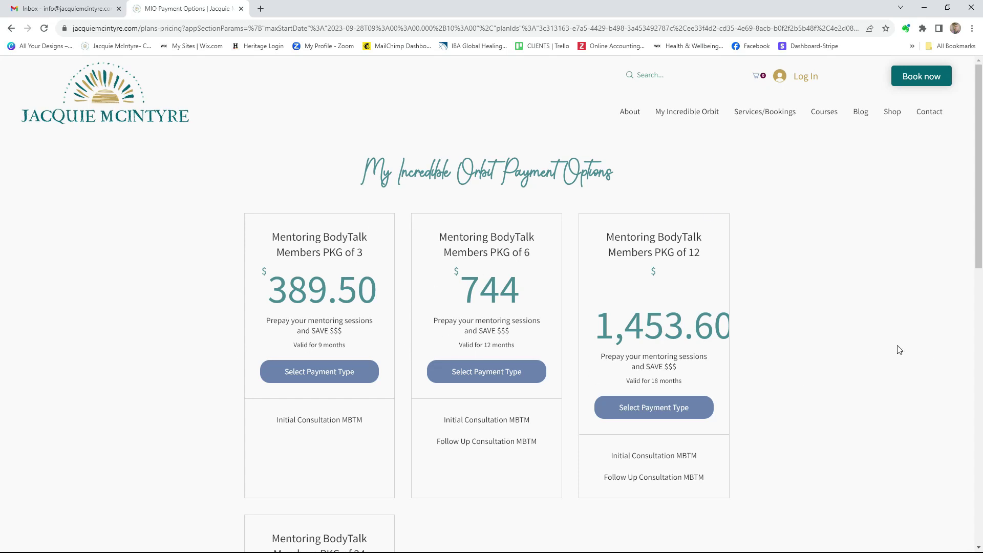
click(340, 373)
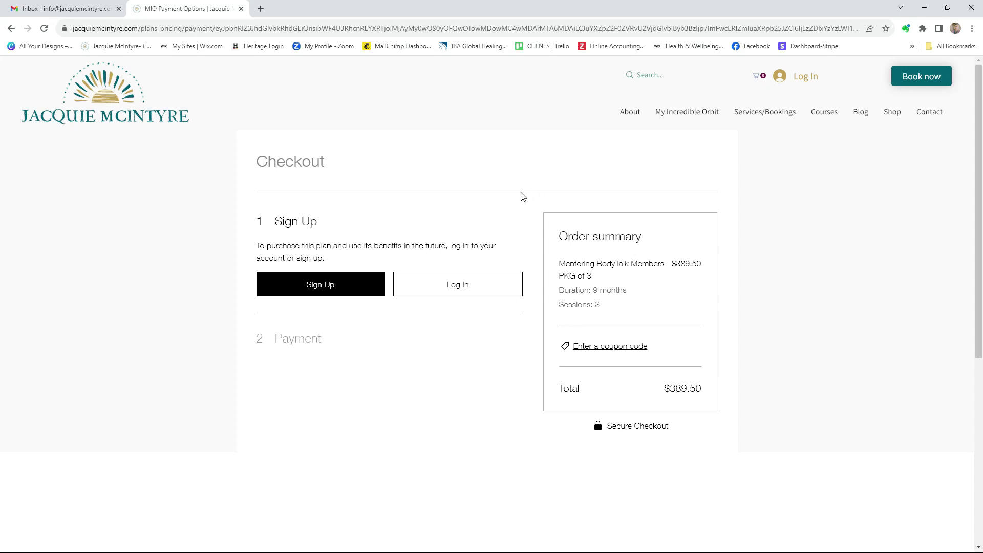
Leave the $389.50 PKG of 3 checkout and return to the payment options page
click(11, 28)
Back on the booking form, pay for this session online at $150 and add it to the cart
click(11, 30)
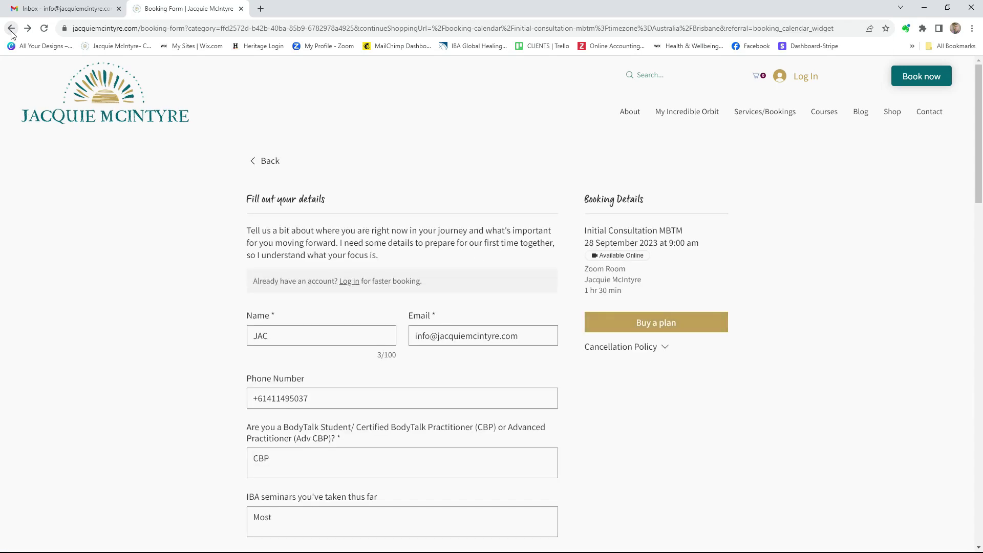
scroll(858, 323, down, 15)
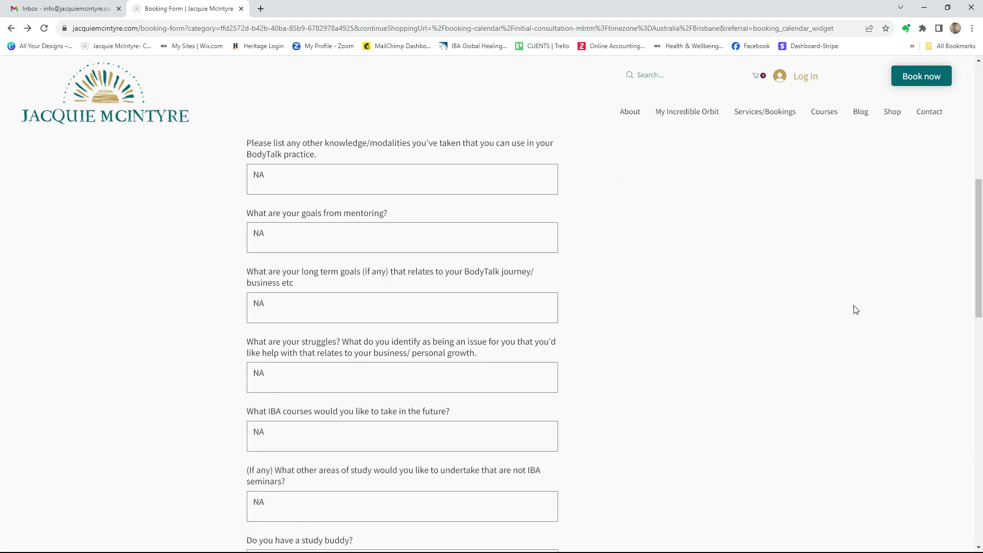
scroll(845, 286, down, 3)
scroll(786, 259, up, 3)
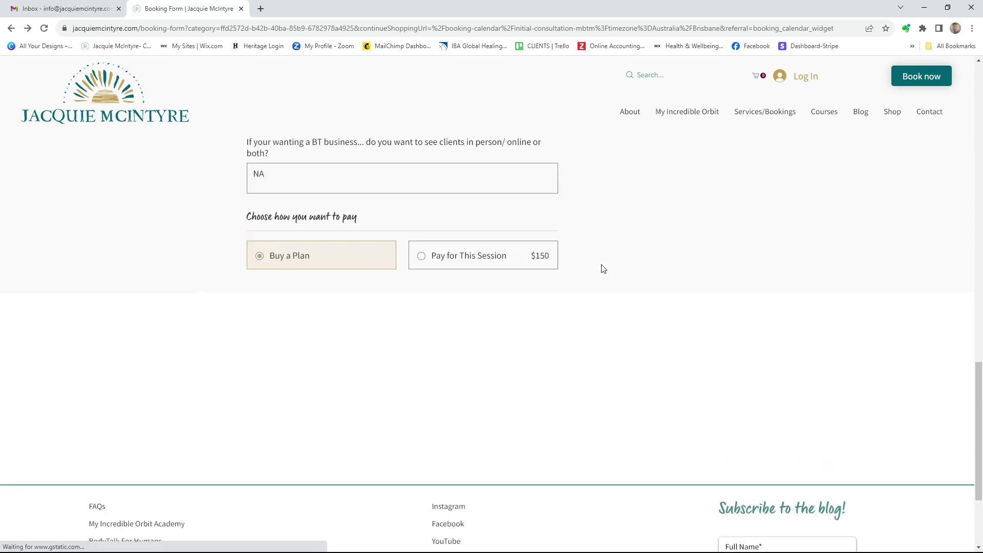
click(436, 255)
click(547, 314)
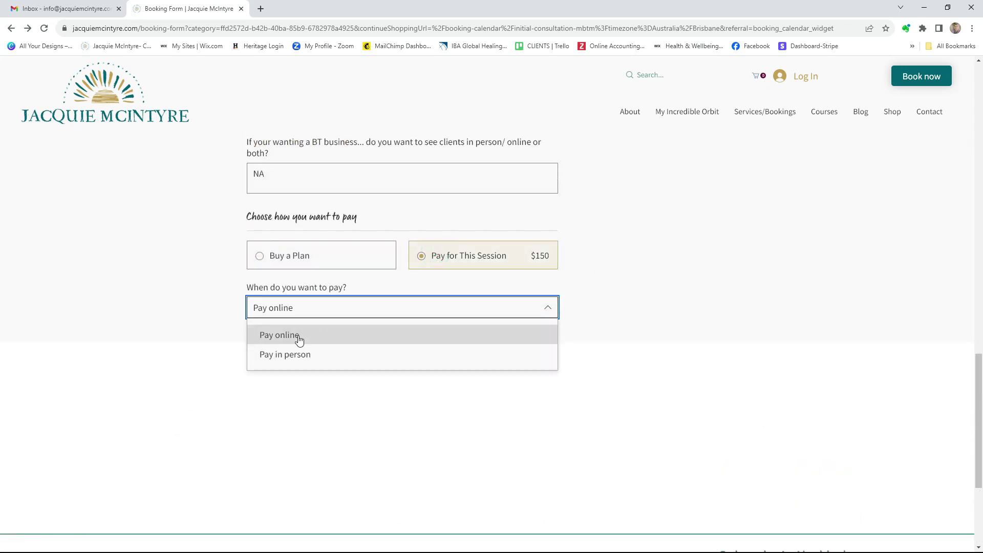
click(299, 339)
scroll(788, 312, up, 7)
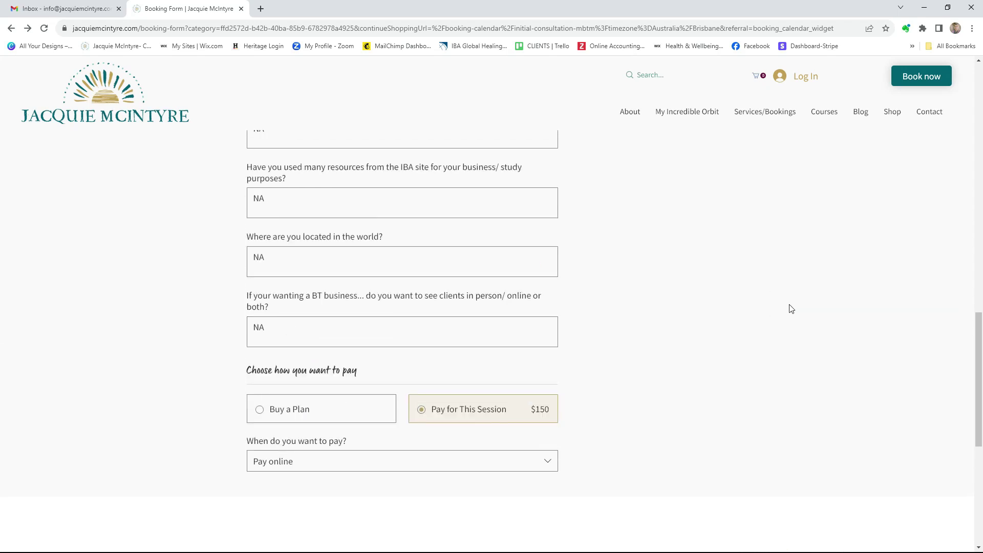
scroll(788, 306, up, 12)
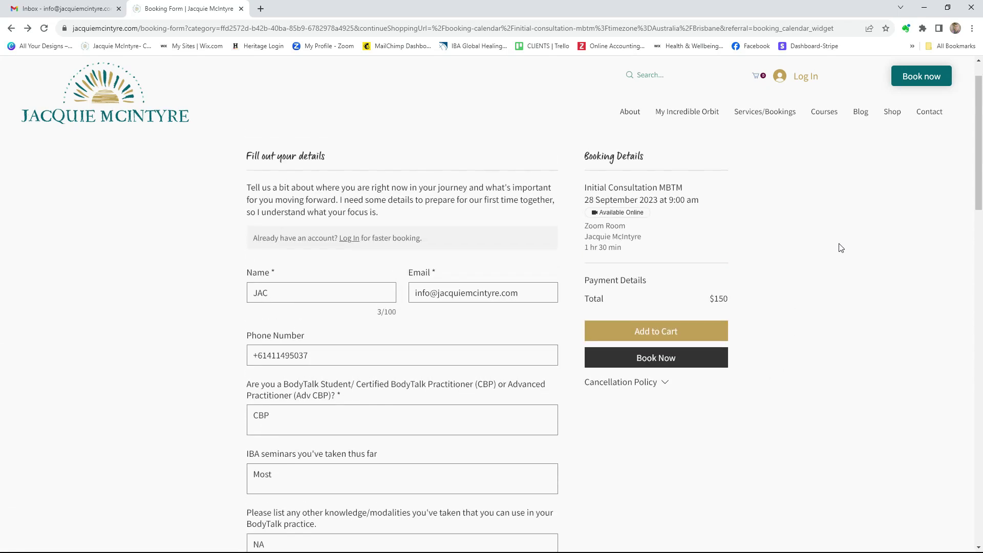
click(664, 375)
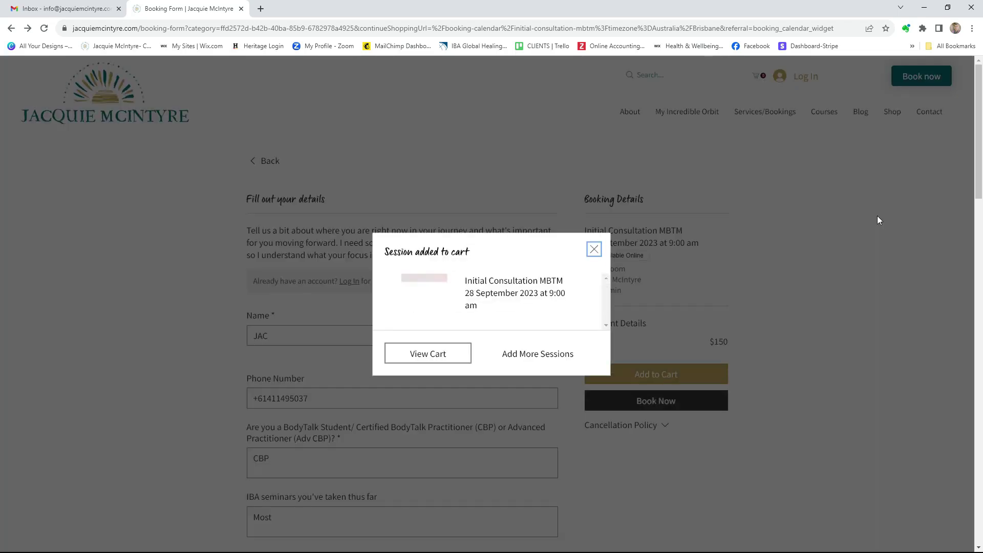
Dismiss the session-added confirmation and choose to add more sessions
click(594, 250)
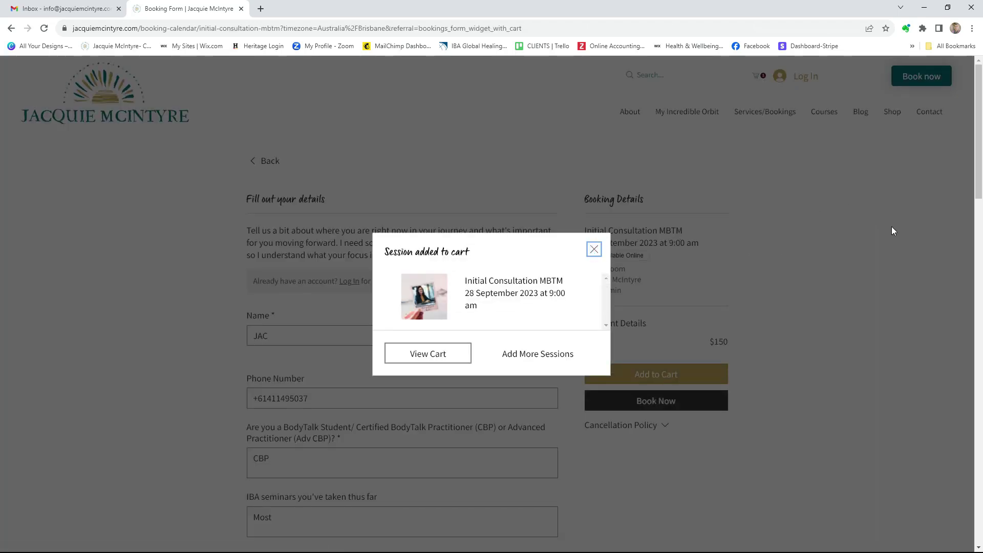
click(534, 358)
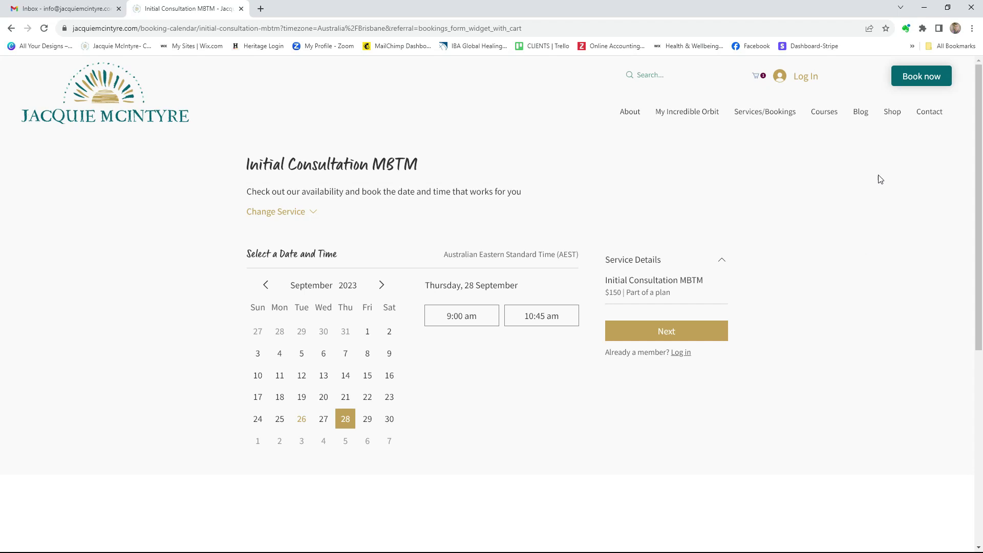
mouse_move(896, 113)
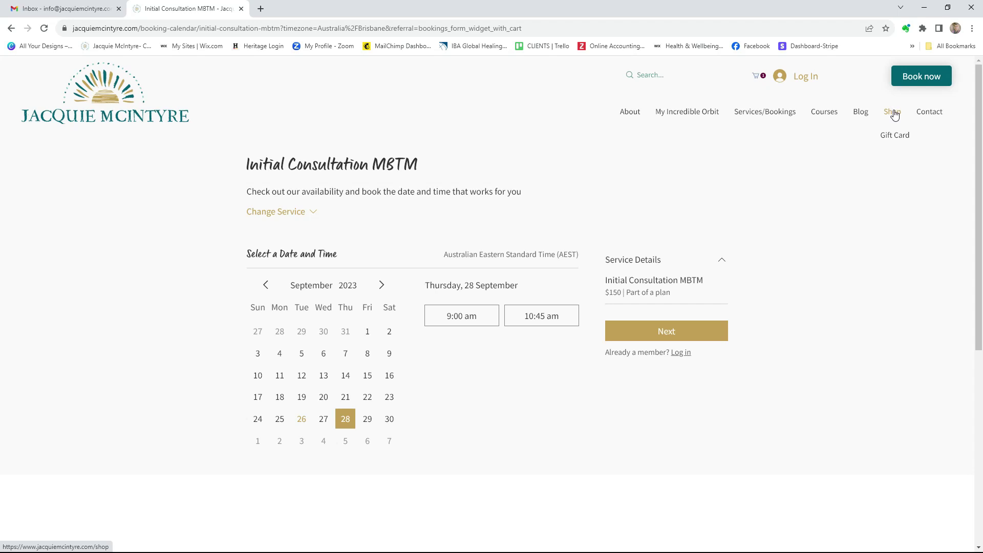
Browse the shop's jewellery products, then go back to the consultation booking calendar
click(894, 115)
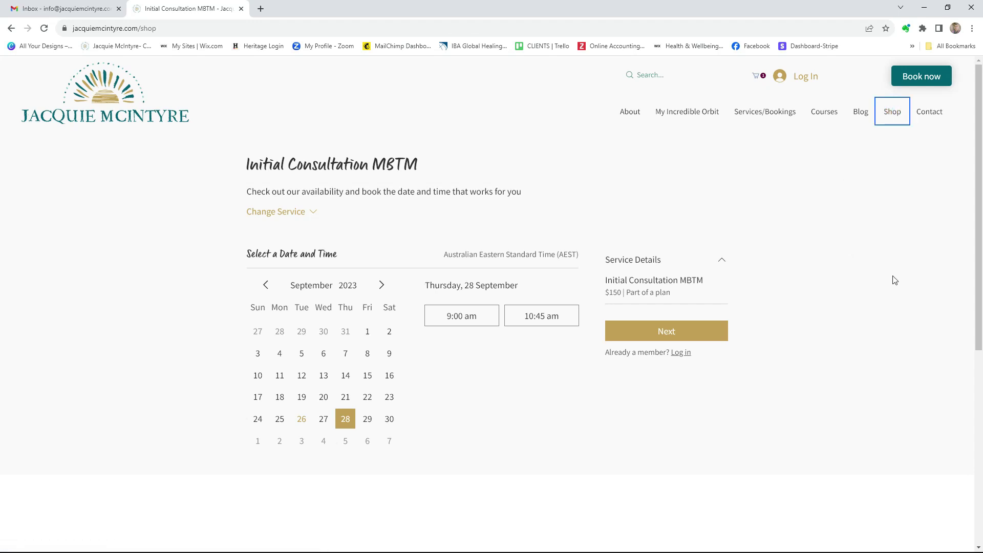
scroll(894, 281, down, 4)
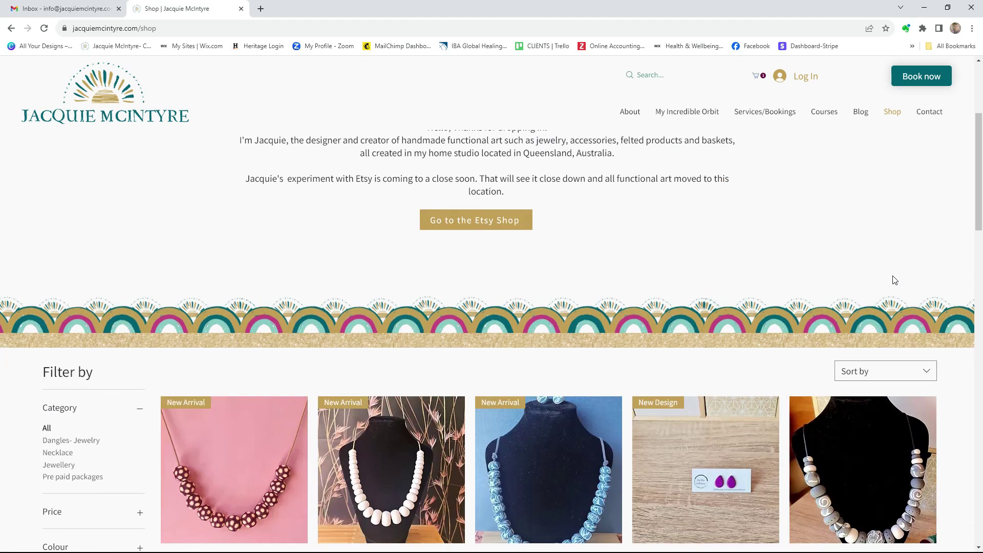
scroll(895, 280, down, 4)
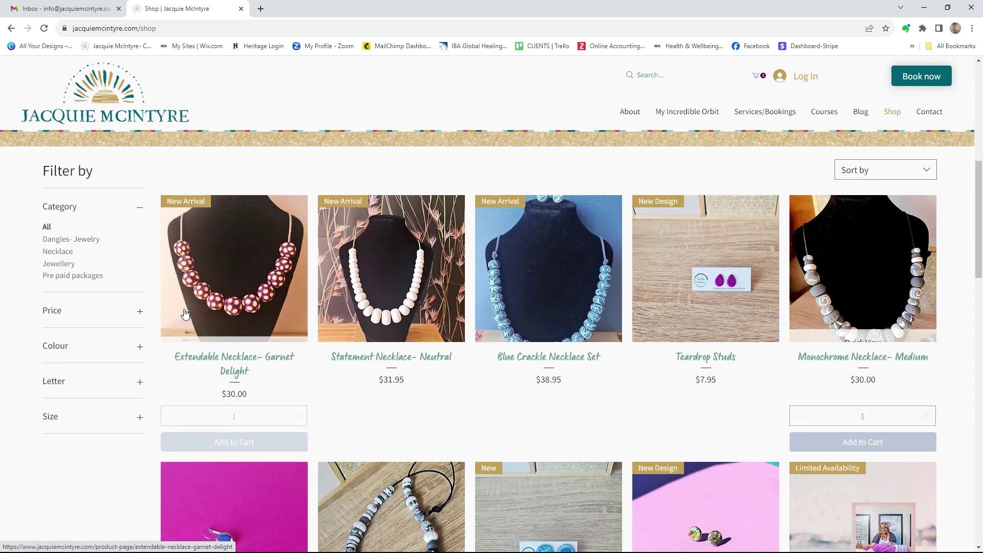
scroll(696, 281, down, 2)
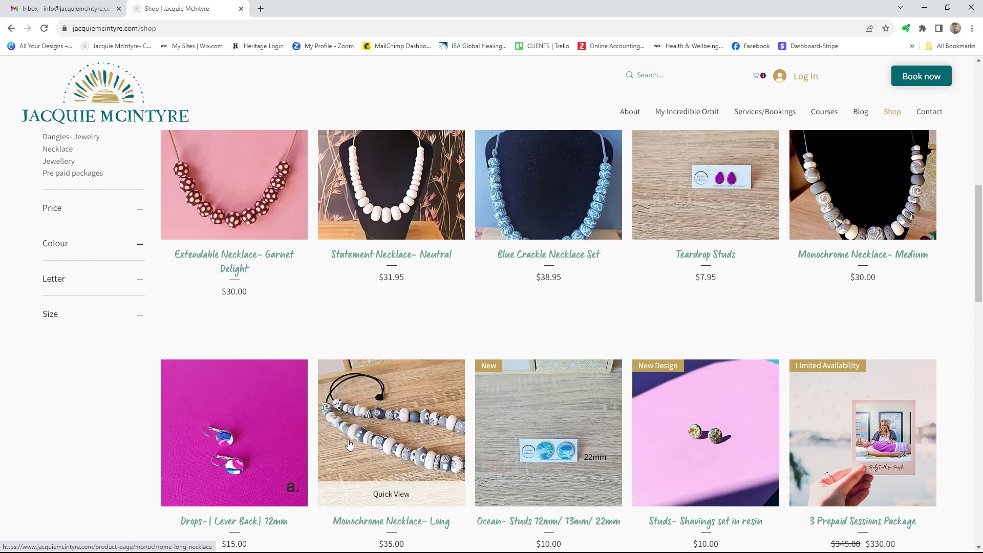
scroll(639, 318, up, 5)
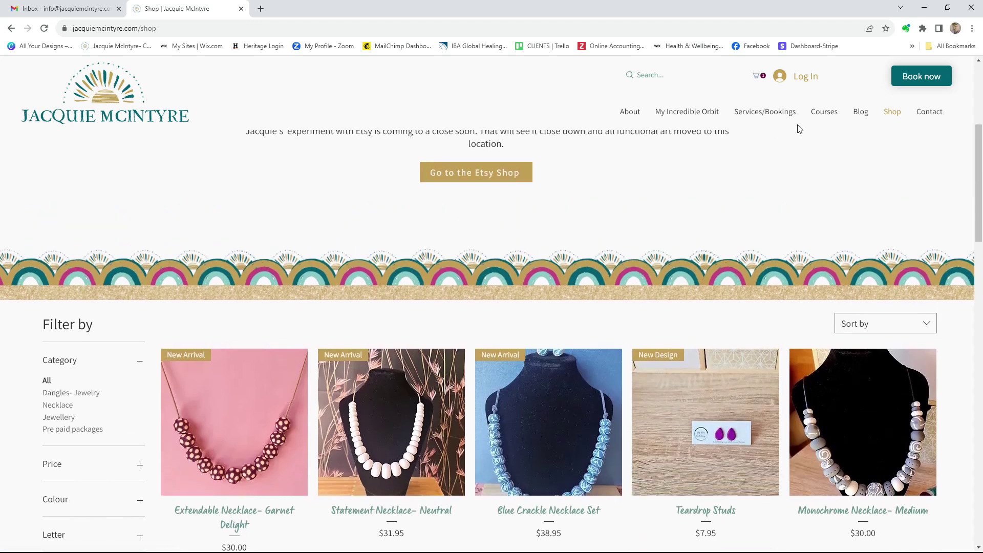
click(11, 28)
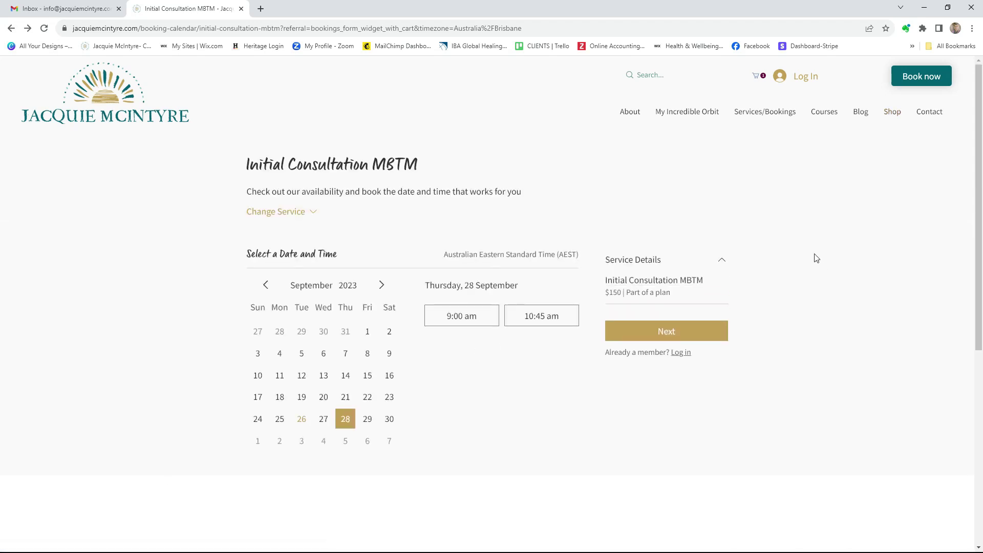
Reselect the 28 September 9:00 am slot and continue to the prefilled booking form
click(469, 316)
click(646, 377)
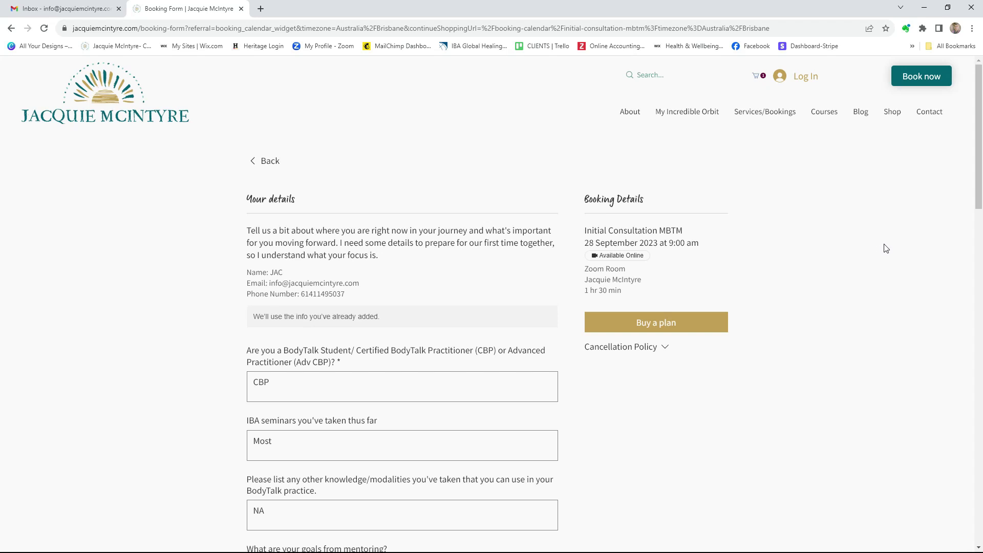
click(658, 322)
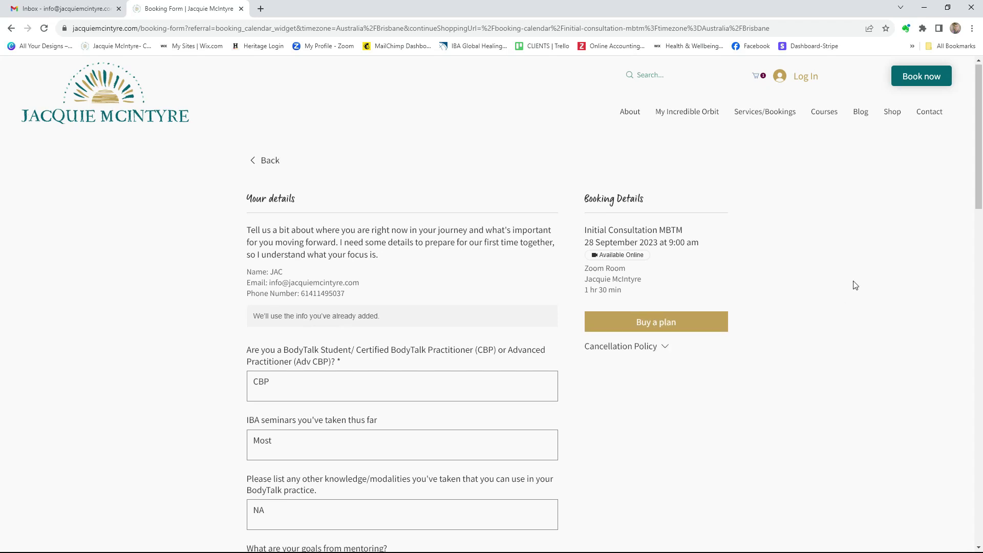
scroll(852, 287, down, 13)
Choose Pay for This Session instead of a plan, giving a $150 total
scroll(853, 288, down, 5)
click(533, 324)
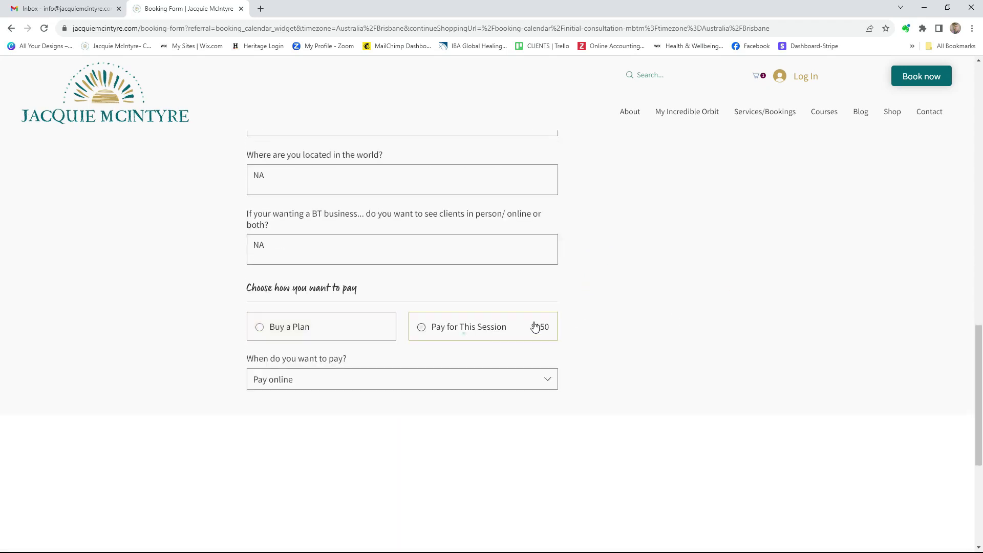
scroll(461, 334, up, 9)
scroll(859, 314, up, 9)
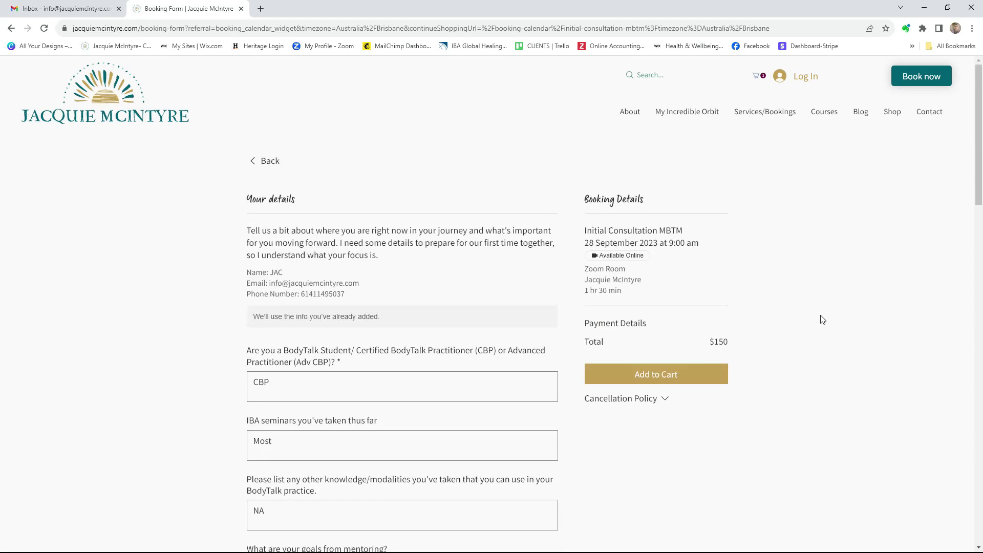
Re-add the session to the cart, dismiss the already-in-cart warning, and open the cart
click(657, 379)
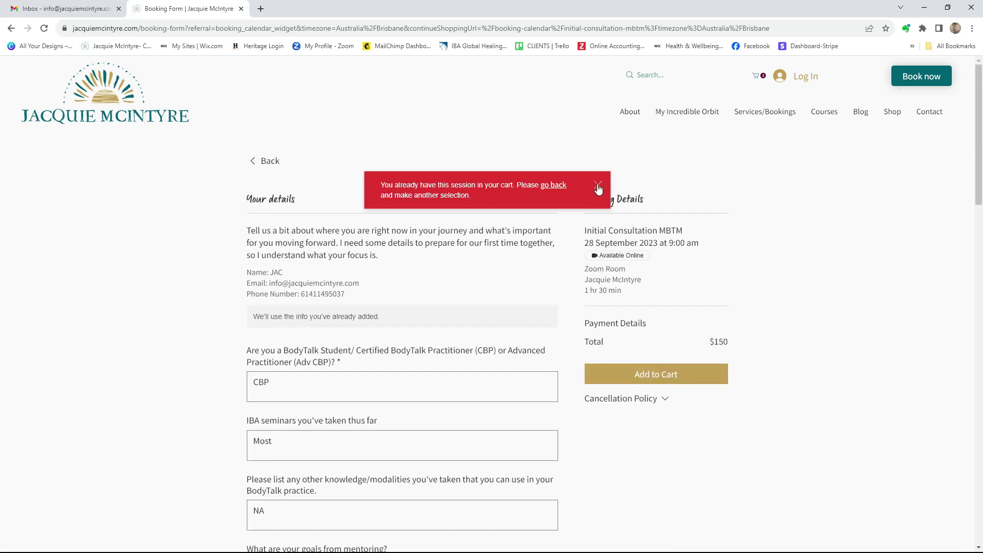
click(598, 186)
click(758, 76)
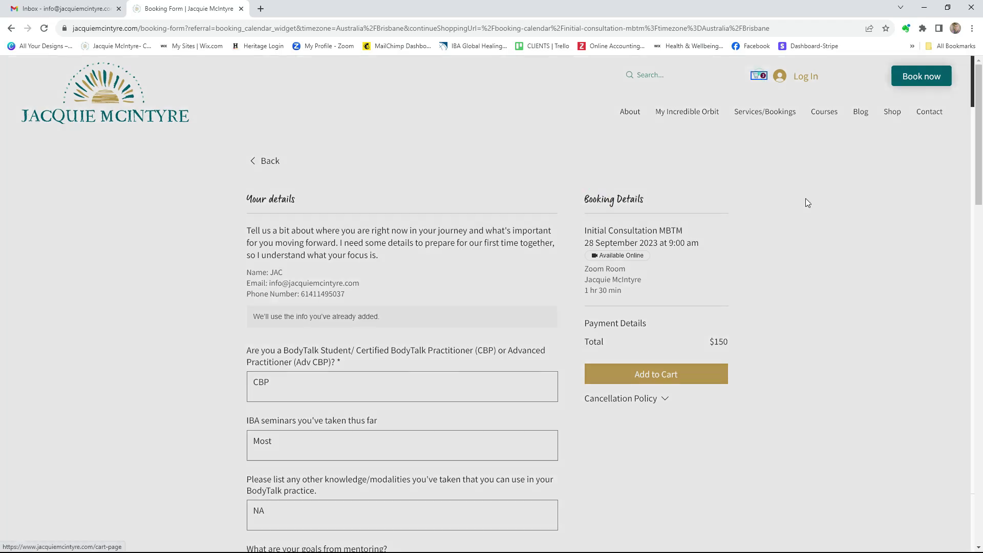